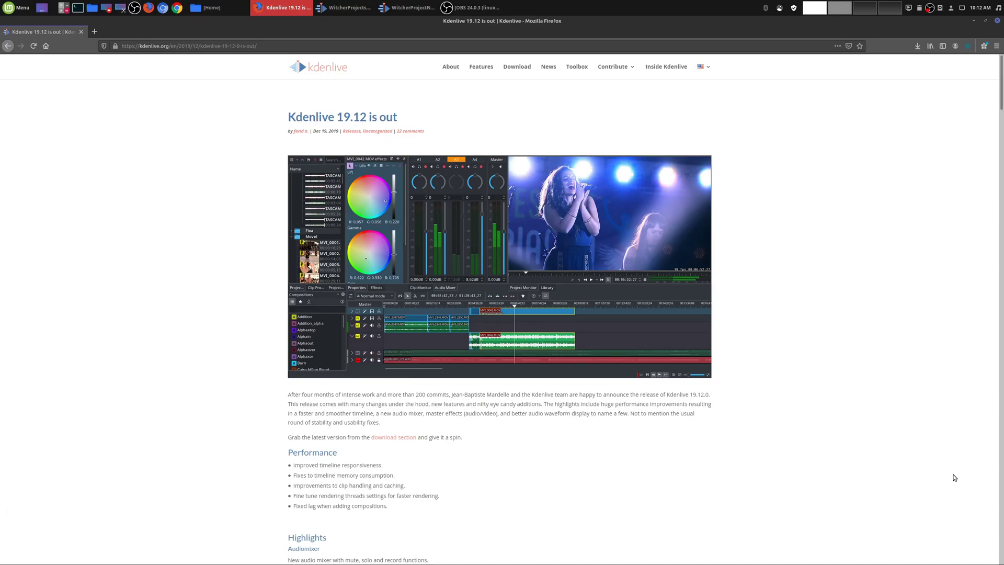
- Scroll the Kdenlive 19.12 release notes past the audio mixer highlights to the Master effects section
scroll(947, 473, "down", 2)
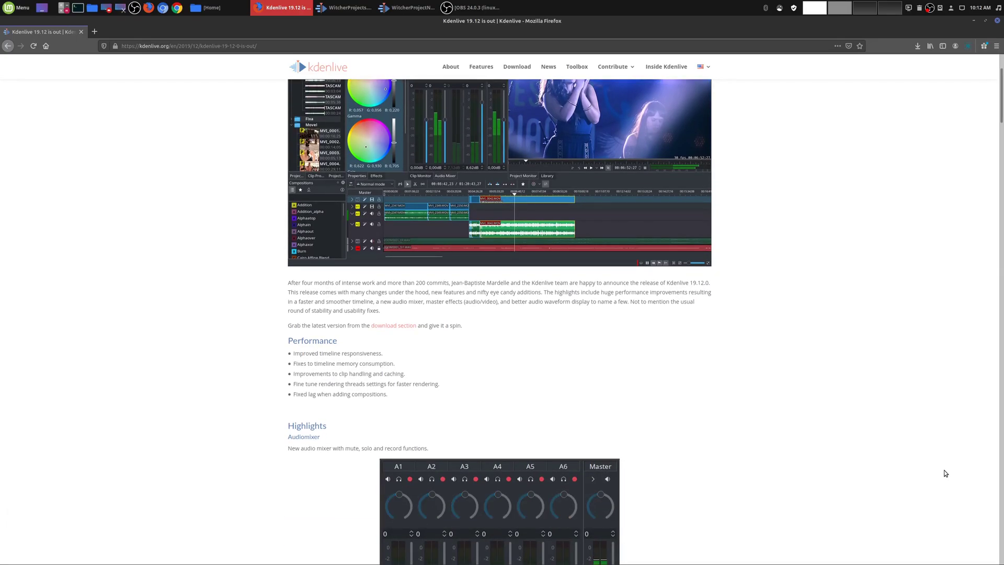
scroll(944, 470, "down", 4)
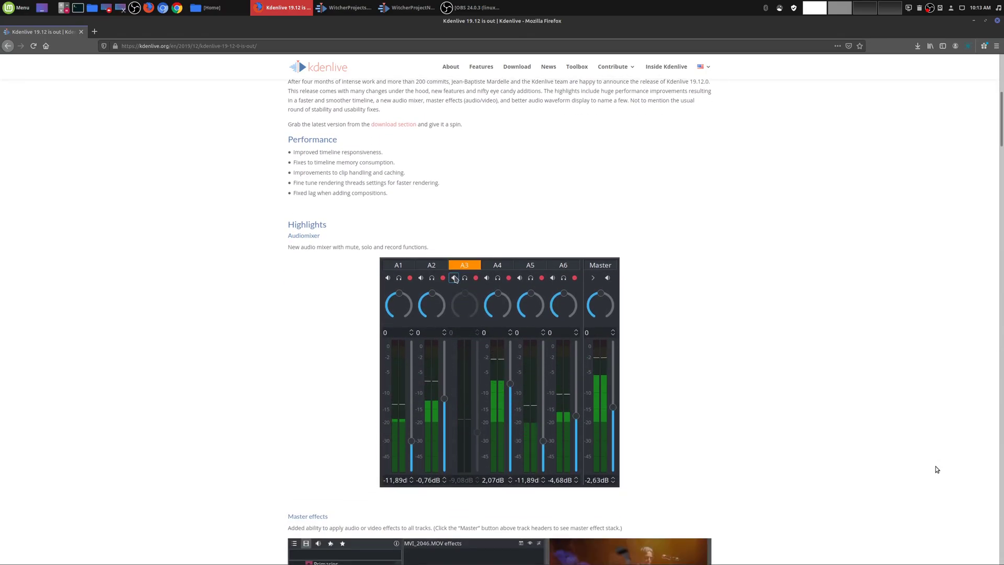
scroll(936, 469, "down", 1)
scroll(936, 469, "down", 1)
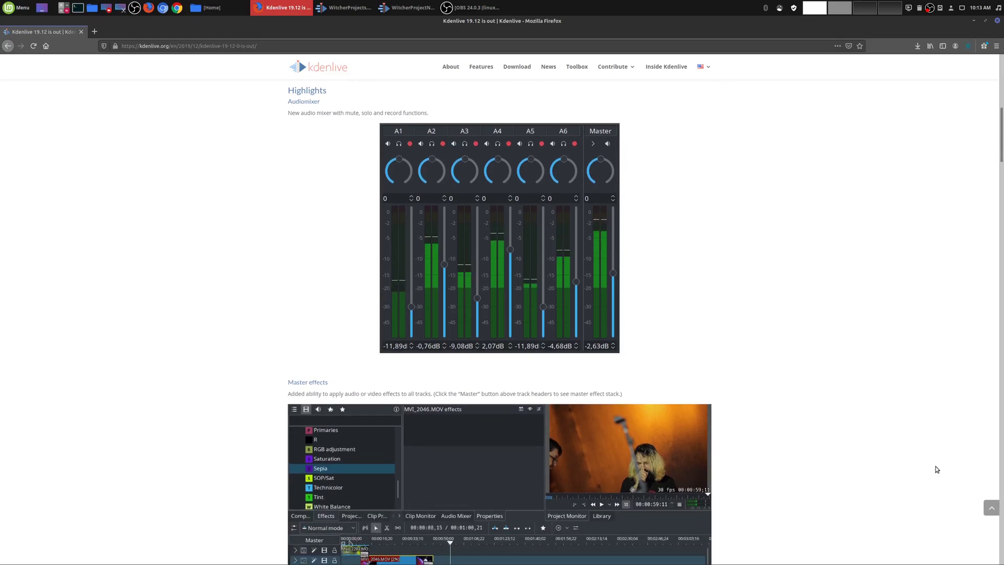
scroll(936, 469, "down", 2)
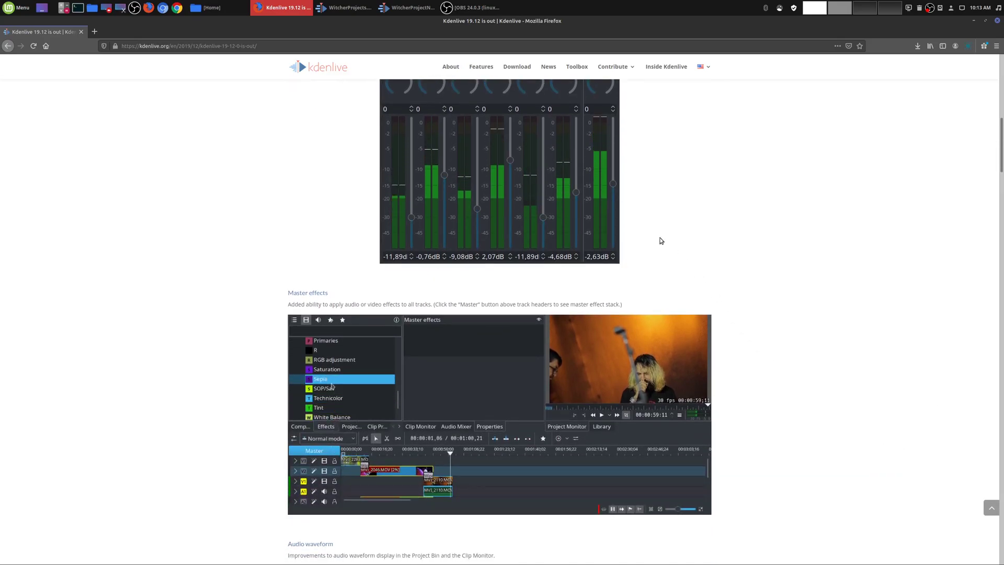
- Confirm in Help > About Kdenlive that the WitcherProjects window runs Kdenlive 19.04.1
left_click(333, 7)
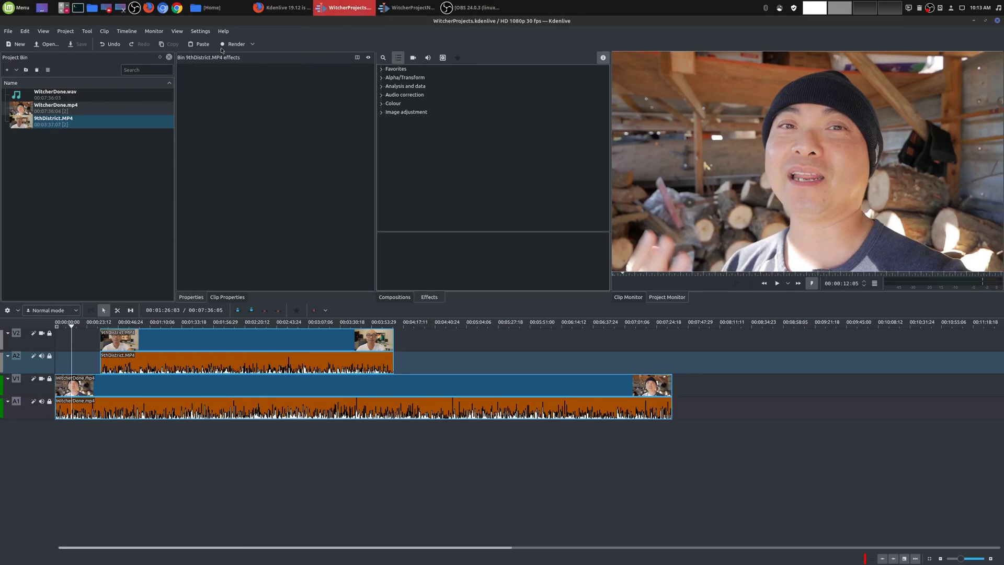
left_click(224, 31)
left_click(251, 90)
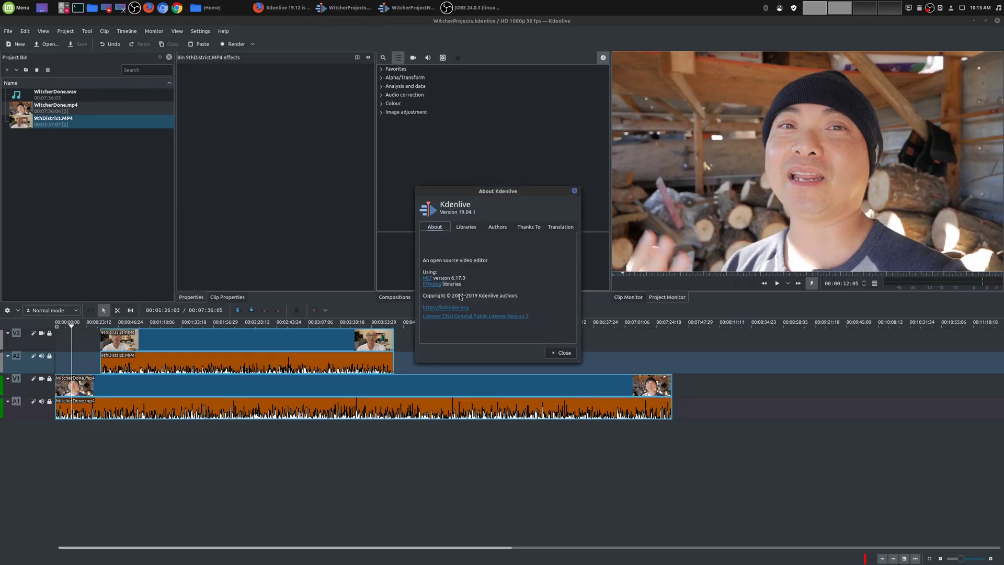
left_click(561, 352)
- Confirm in Help > About Kdenlive that the WitcherProjectNewVersion window runs Kdenlive 19.12.0
left_click(399, 8)
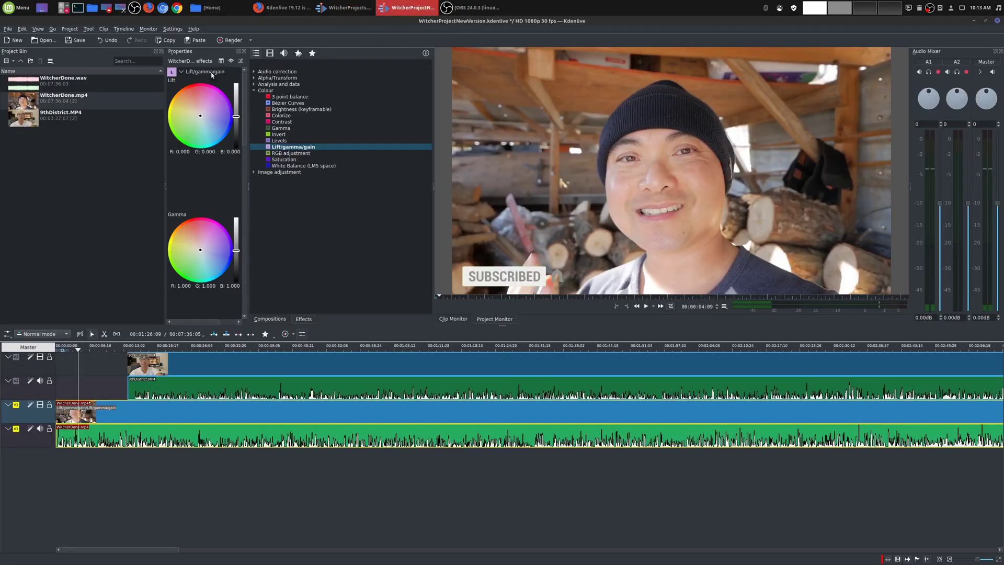
left_click(194, 29)
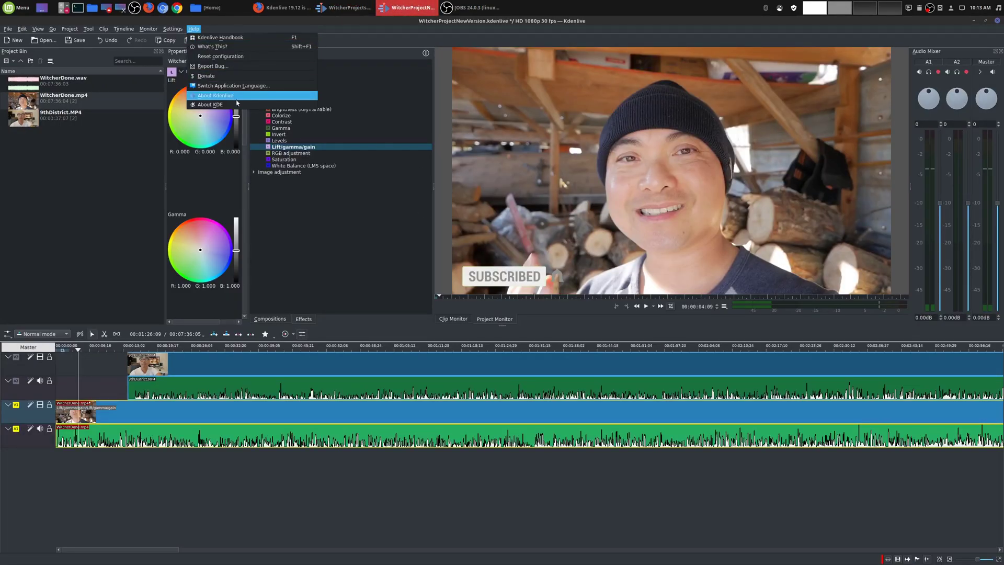
left_click(215, 95)
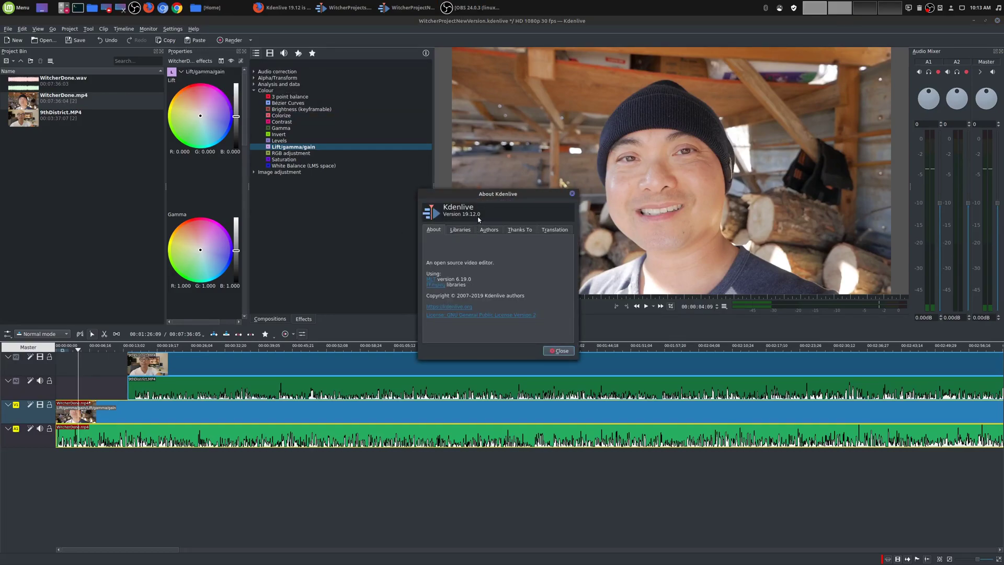
left_click(561, 352)
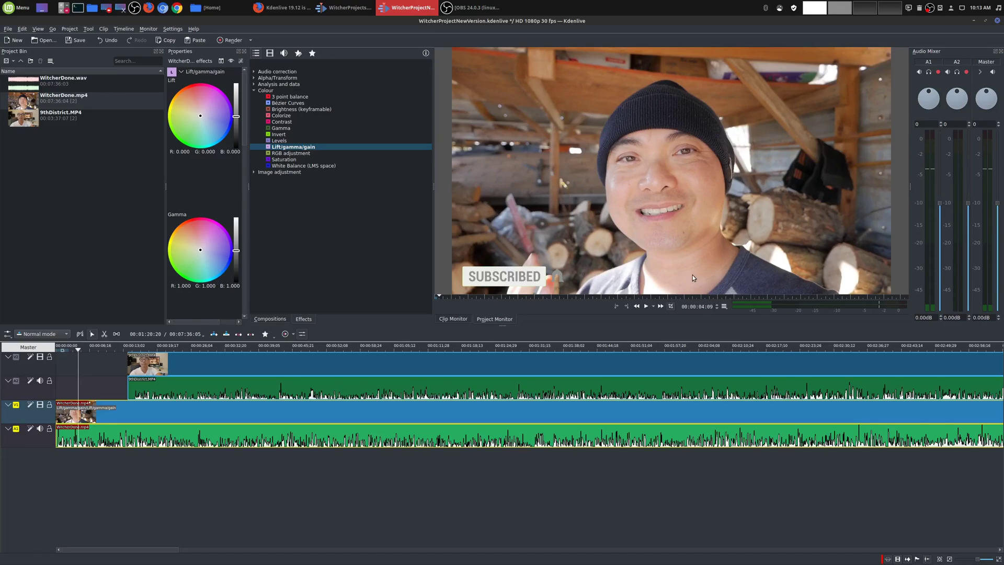
- In WitcherProjects, preview at 00:00:19:21 and 00:00:25:15, then select the WitcherDone.mp4 clip
left_click(346, 8)
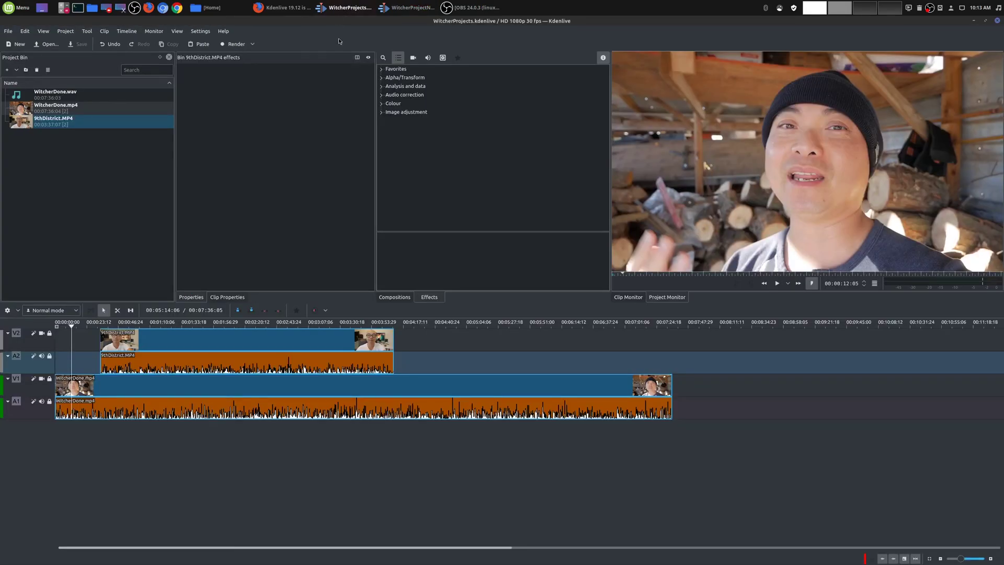
left_click(81, 329)
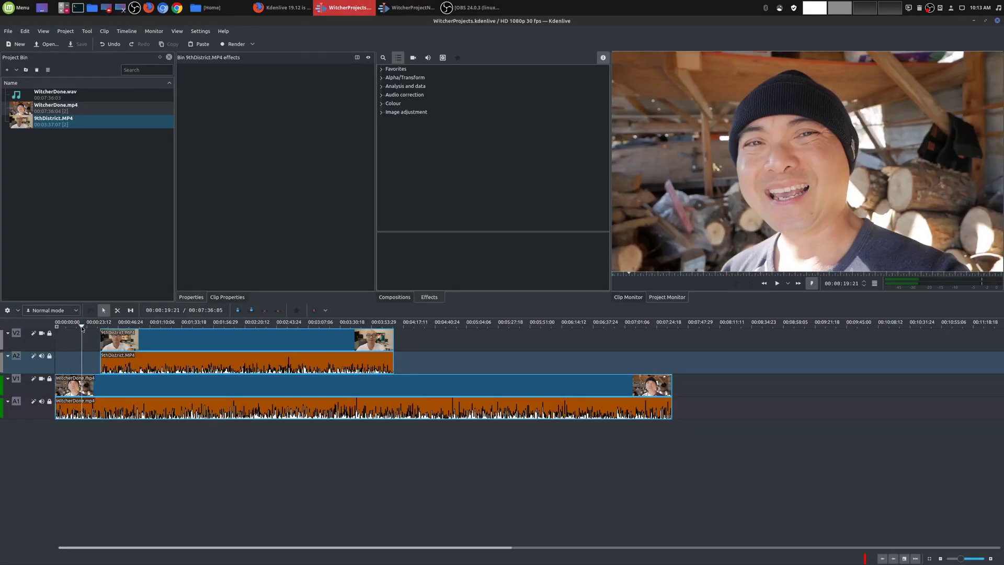
left_click(90, 329)
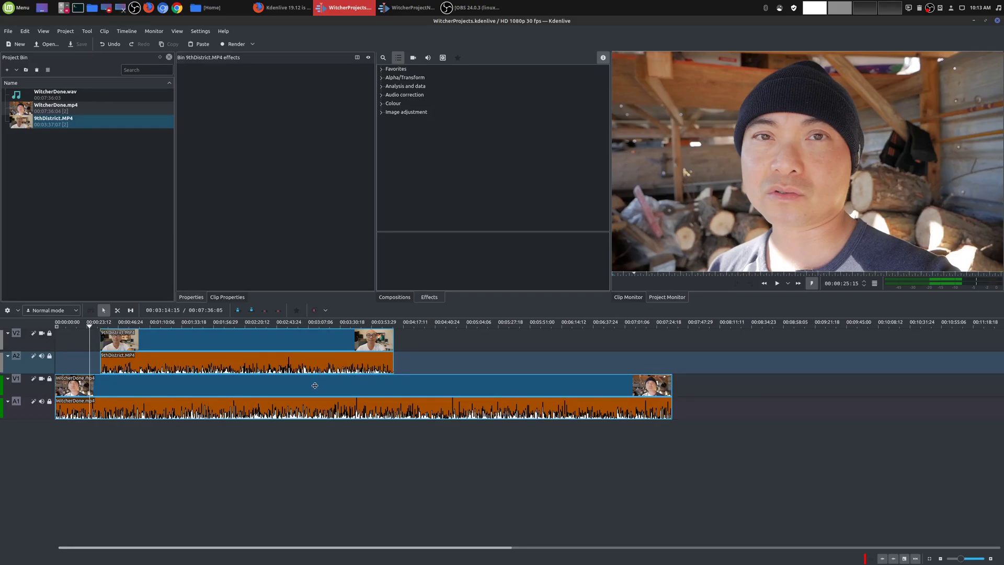
left_click_drag(335, 386, 299, 403)
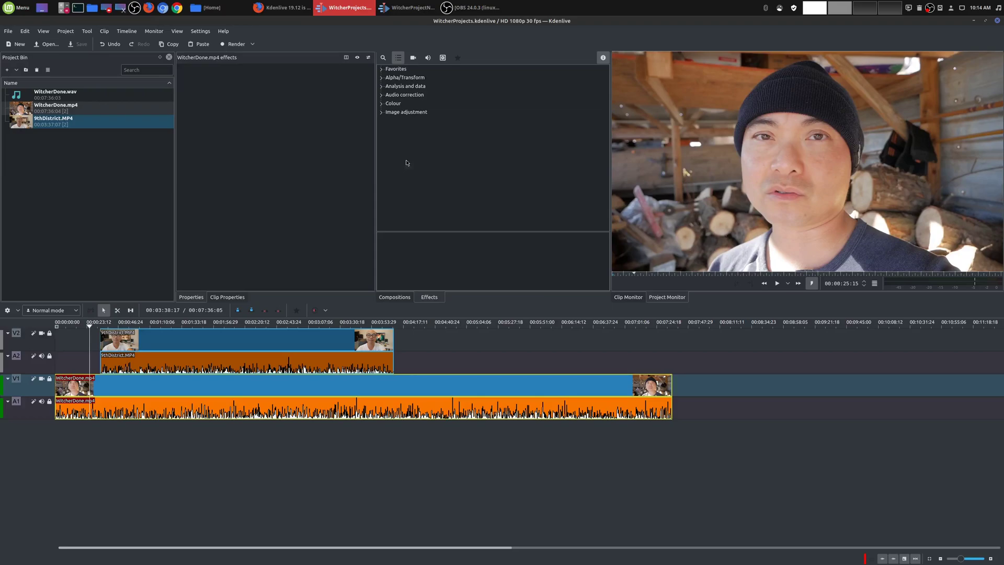
- Compare the newer timeline at 00:00:07:15, then check the older one at 00:00:21:04, 00:00:28:20, and its clip properties
left_click(414, 4)
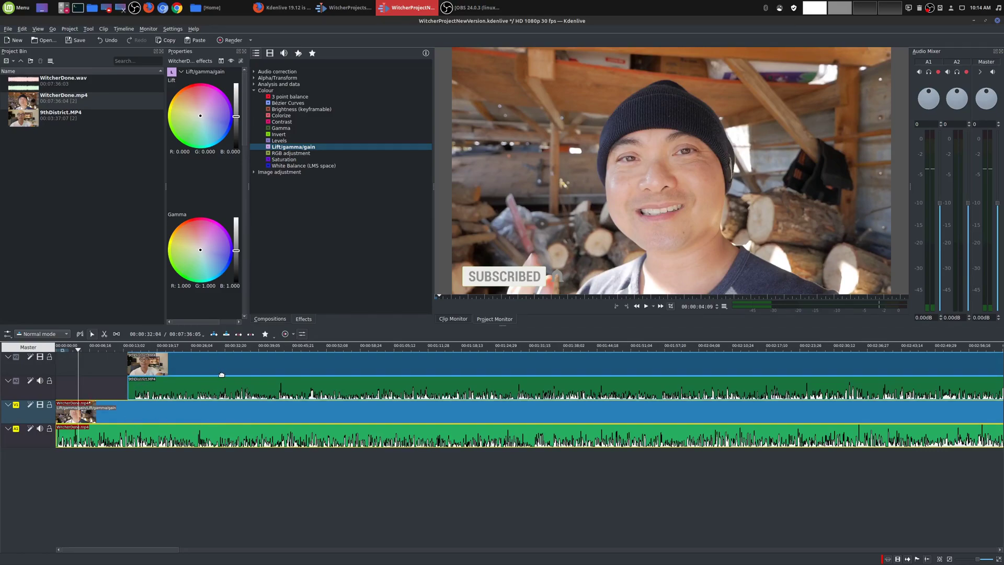
left_click(95, 359)
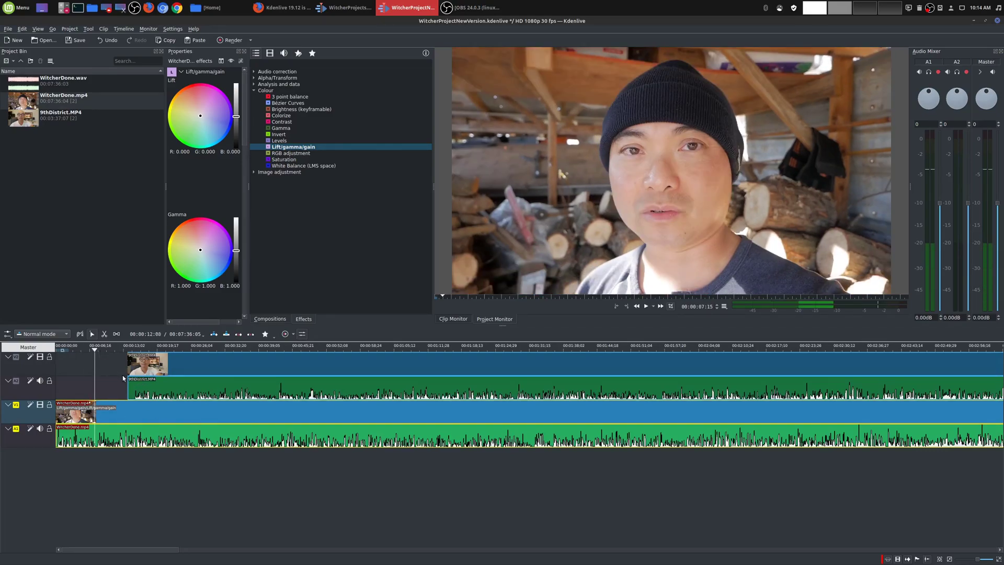
key("alt+Tab")
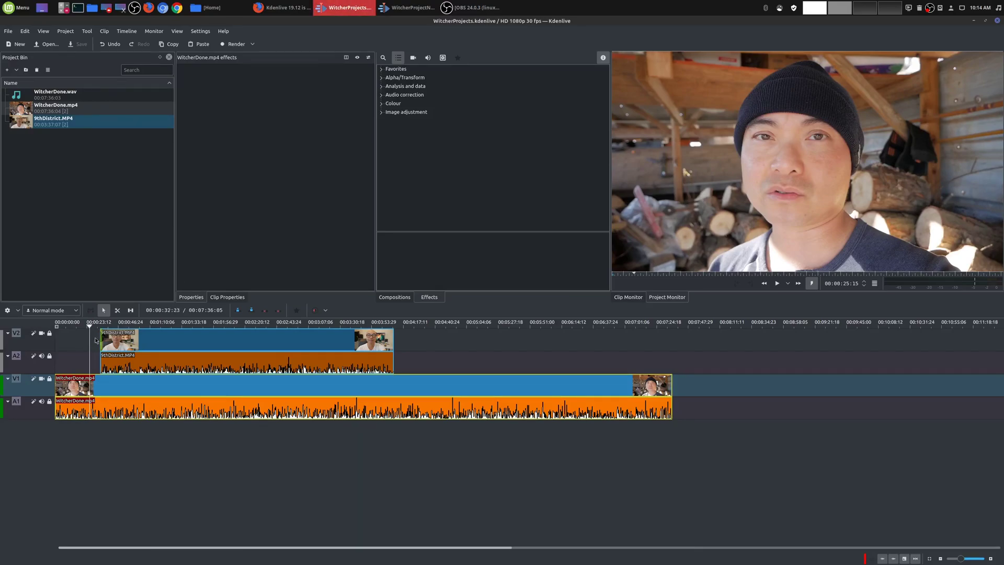
left_click(85, 340)
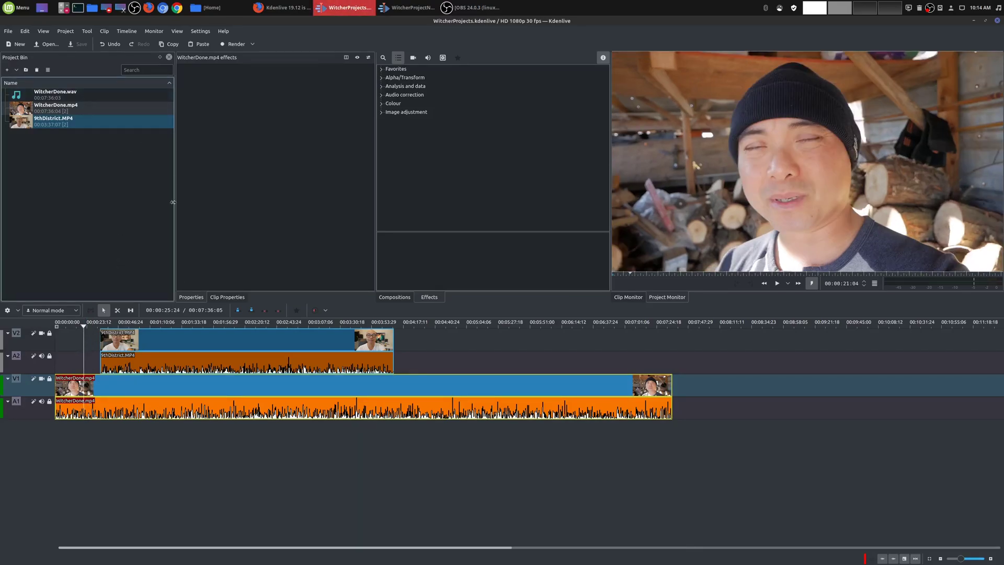
left_click(94, 329)
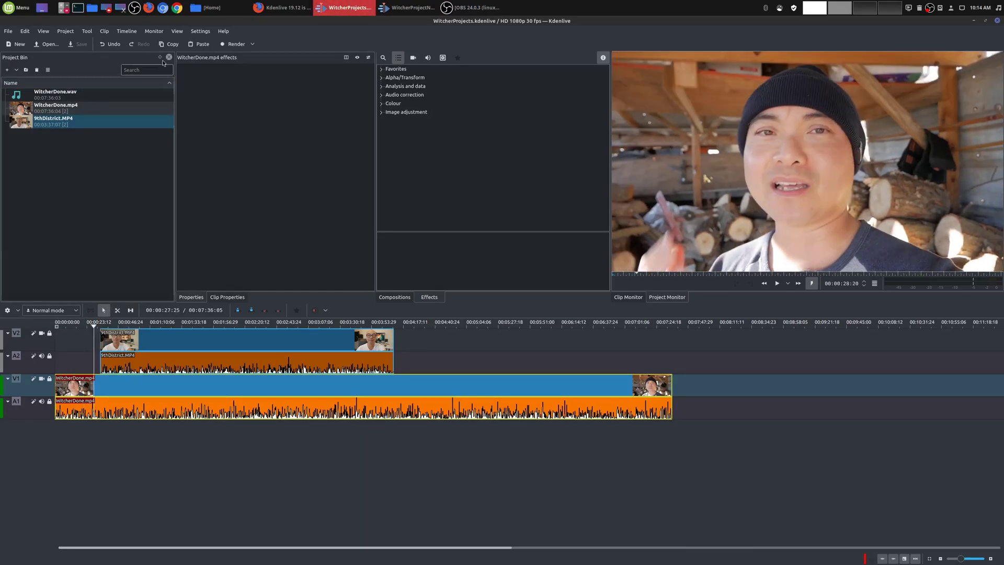
left_click(236, 298)
- Return to WitcherDone.mp4's effect stack and compare both windows' Effects panels, ending on WitcherProjectNewVersion
left_click(191, 297)
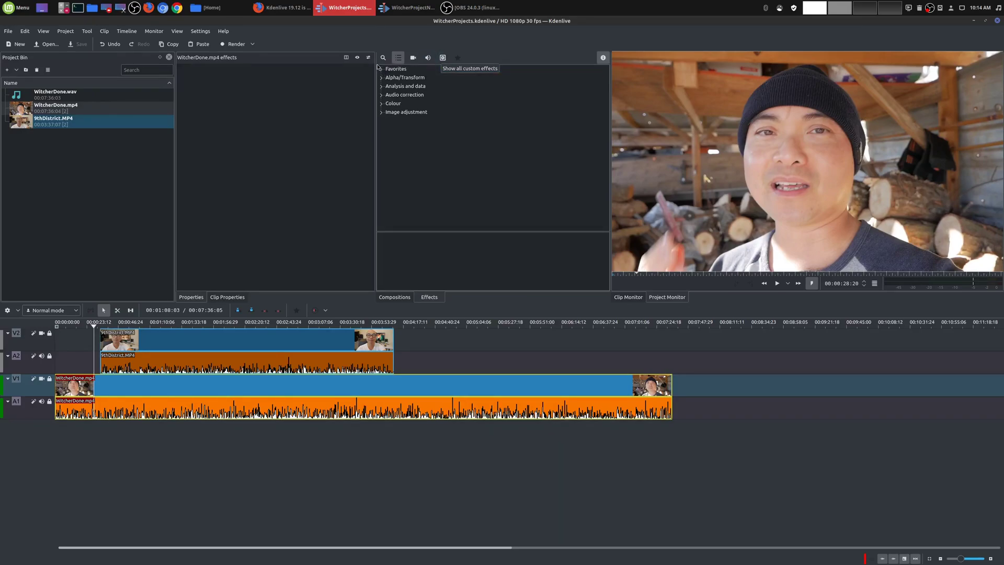
left_click(413, 11)
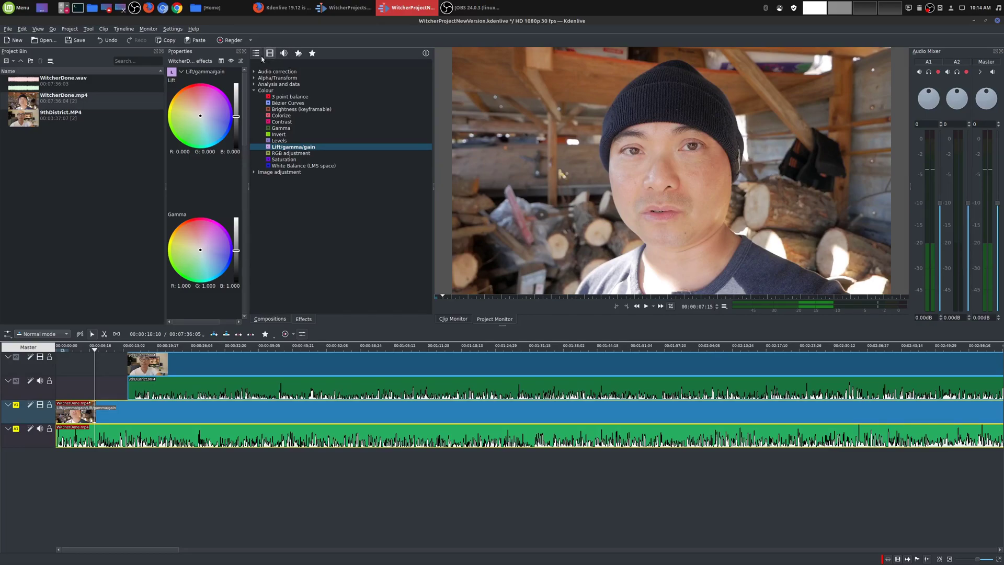
left_click(360, 8)
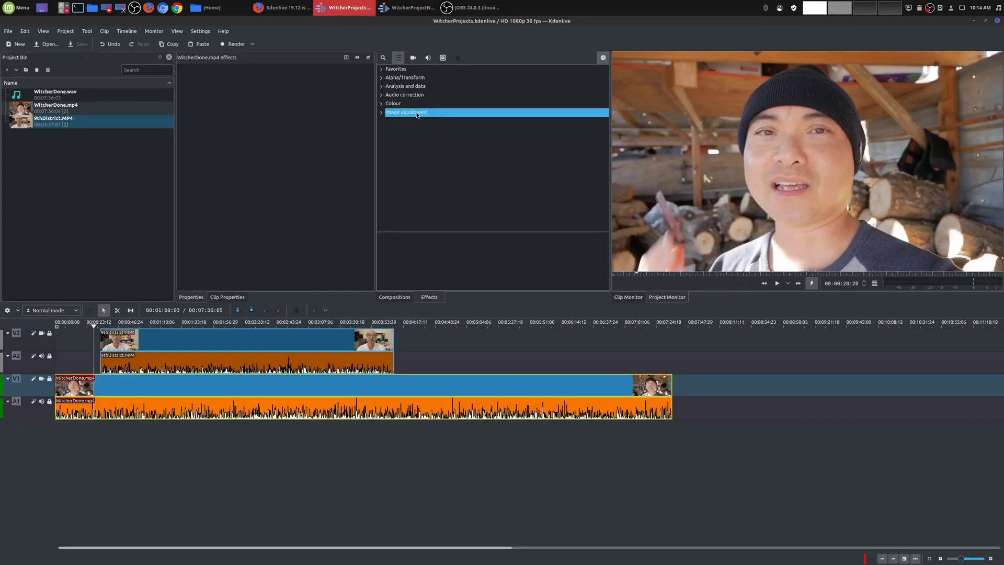
left_click(408, 9)
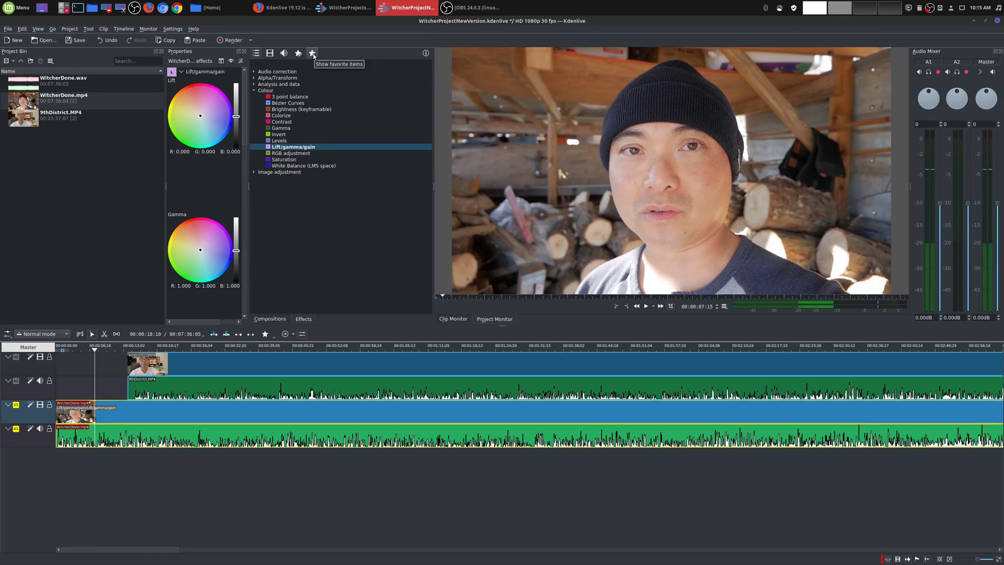
left_click(348, 8)
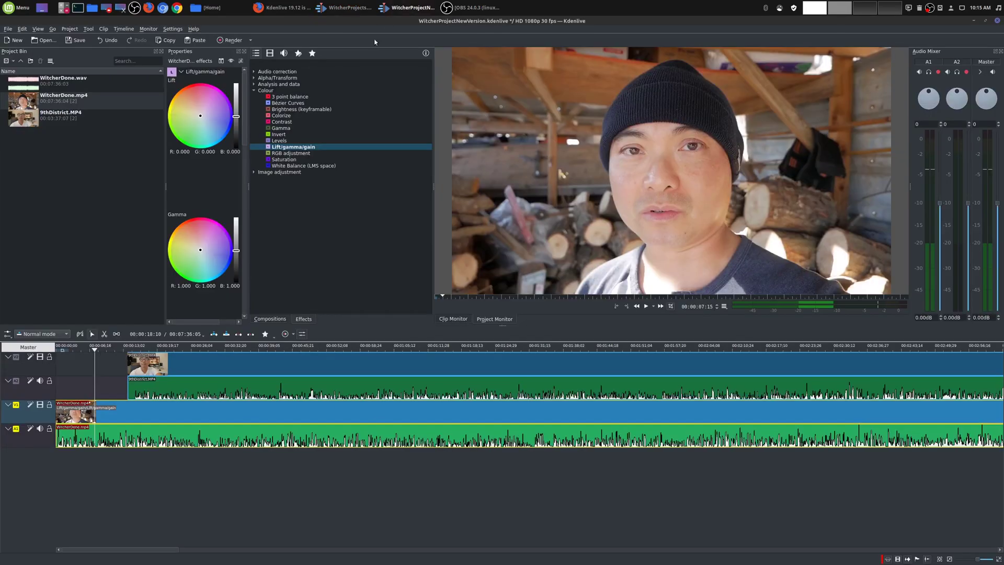
left_click(408, 7)
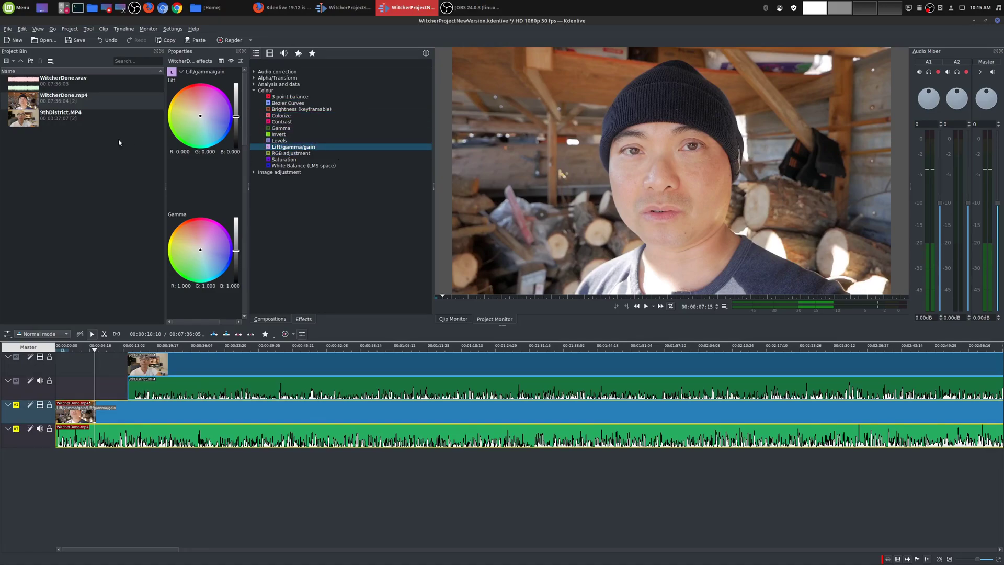
left_click(74, 82)
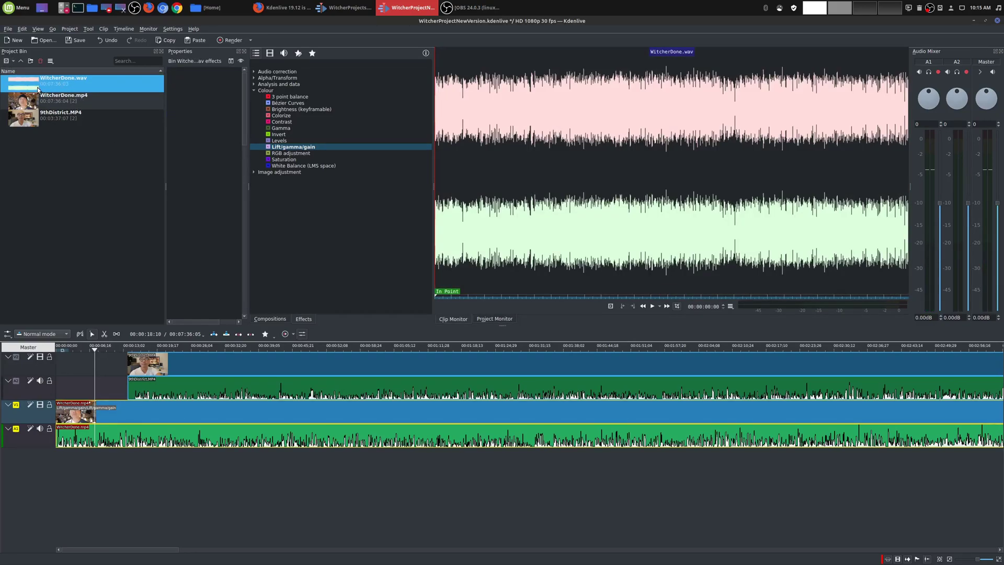
left_click(346, 7)
left_click(69, 97)
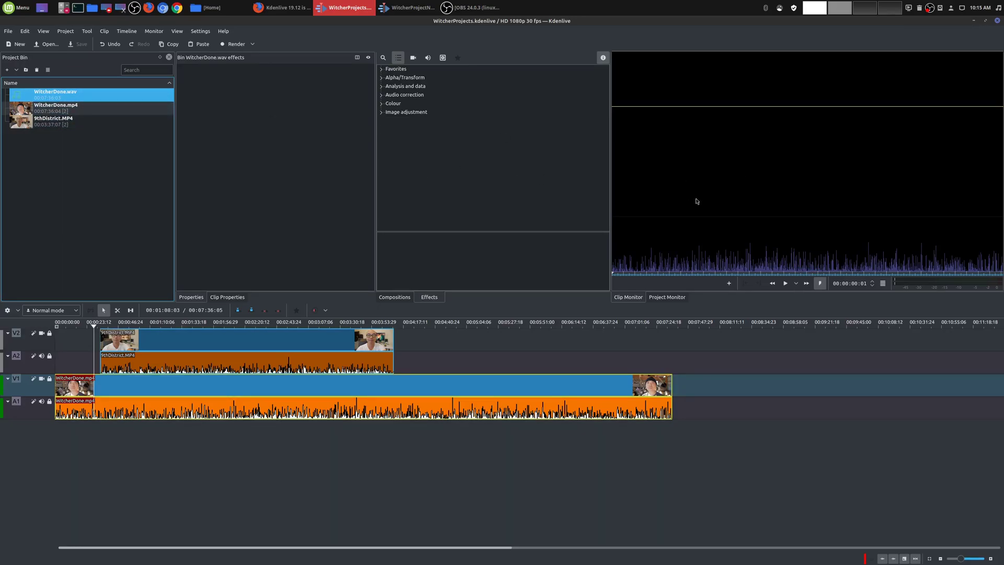
left_click(414, 4)
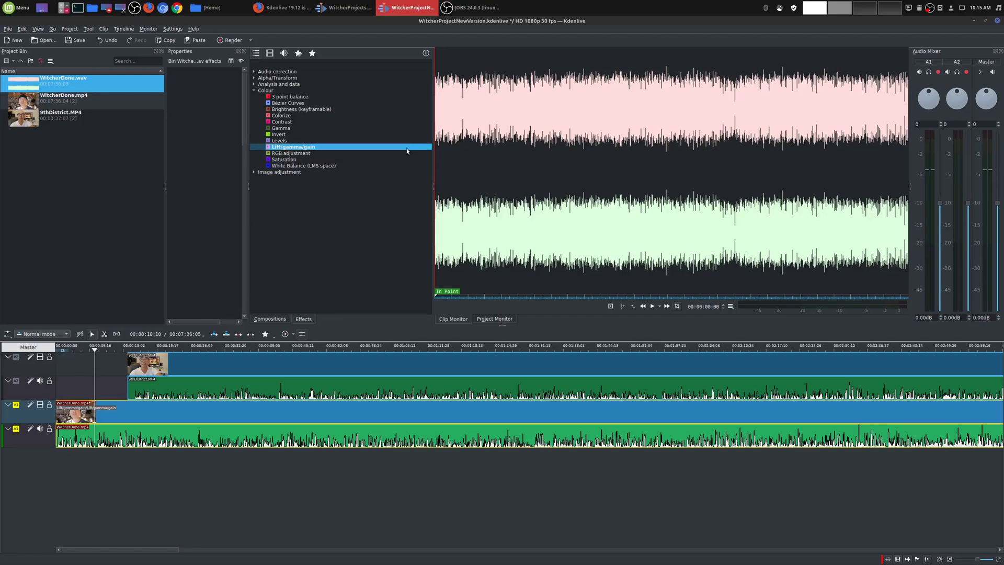
mouse_move(337, 8)
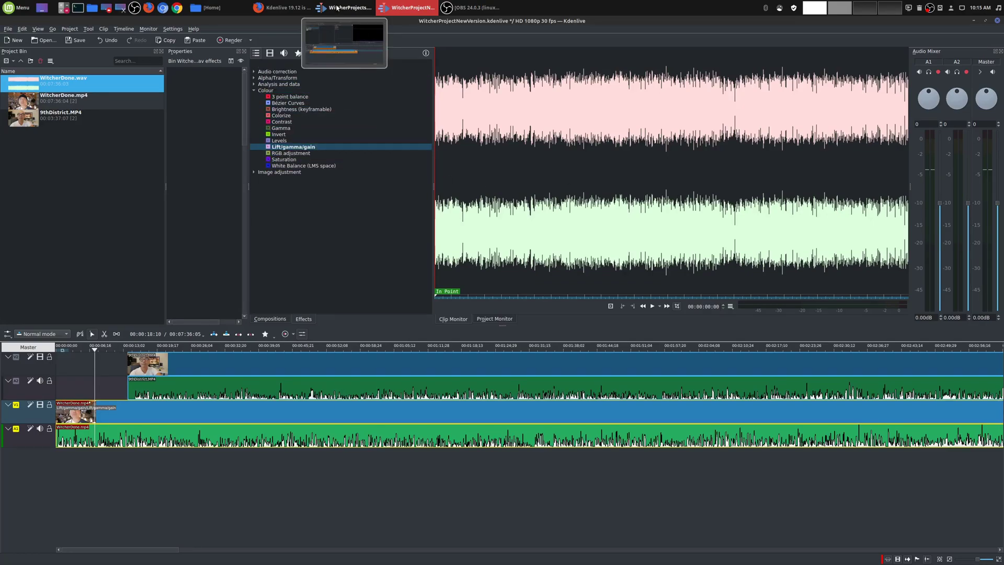
- Browse the Project, Timeline and Monitor menus in the older WitcherProjects window
left_click(338, 8)
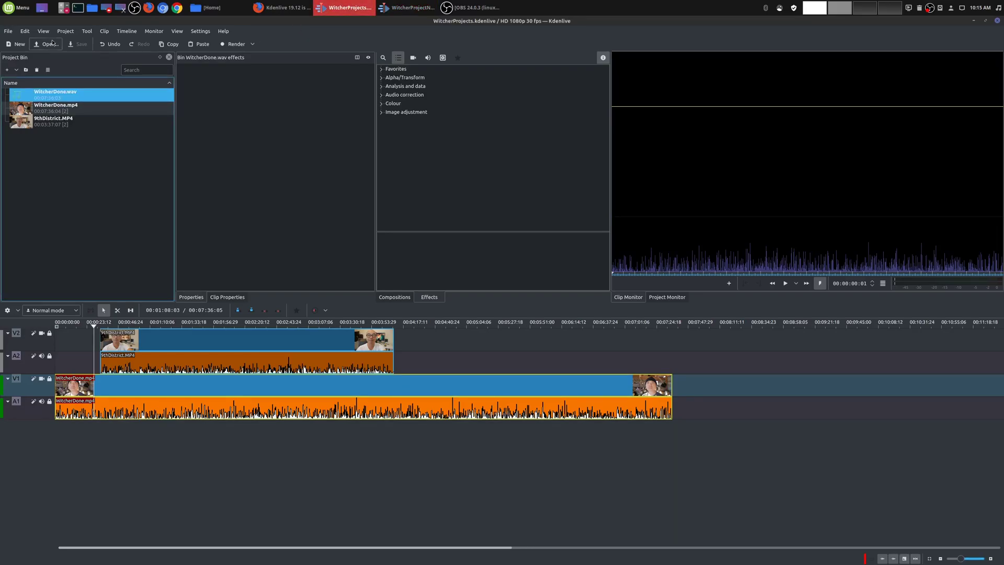
left_click(25, 31)
left_click(63, 31)
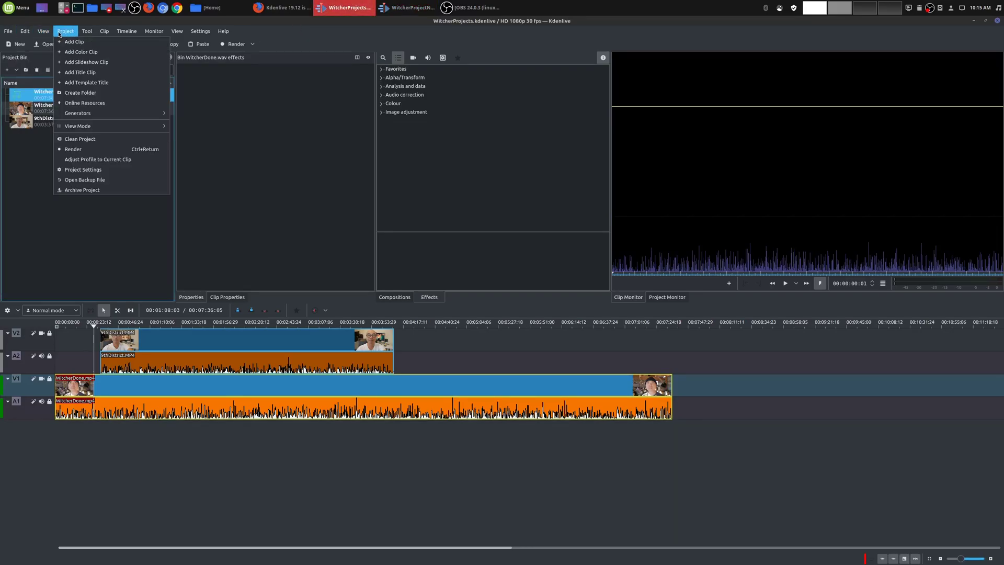
left_click(126, 31)
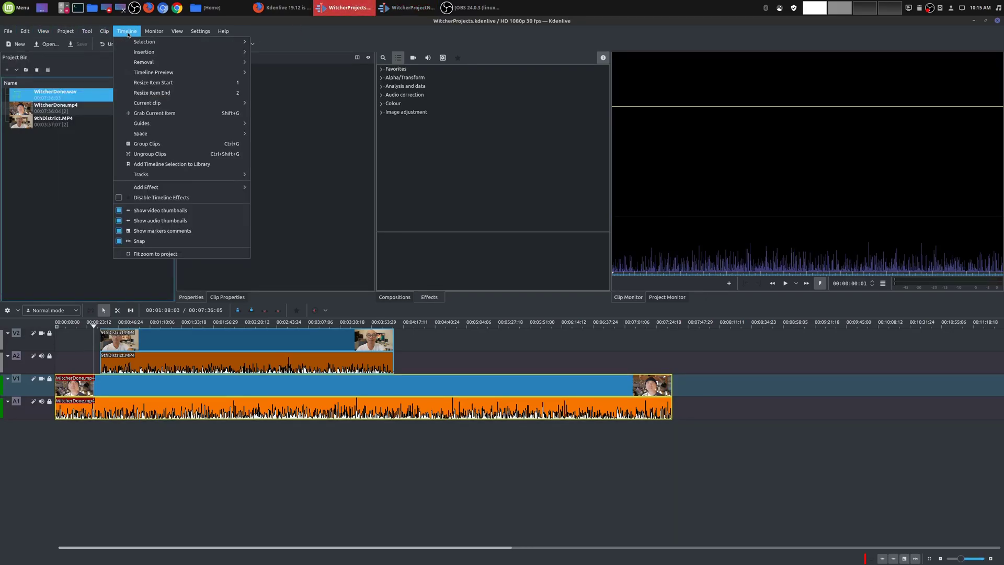
mouse_move(157, 34)
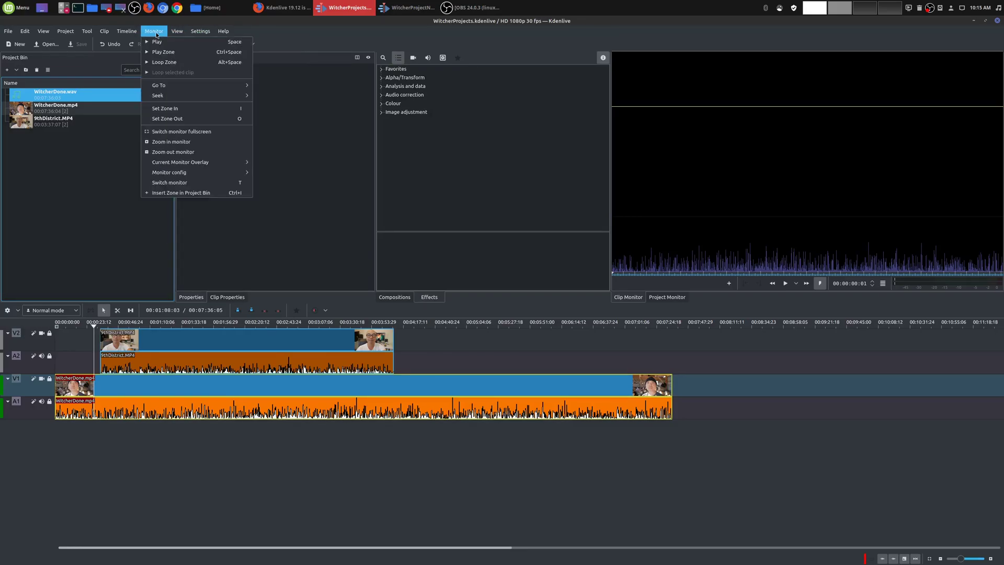
- Browse the Project, Timeline and Settings menus in the WitcherProjectNewVersion window, then close them
left_click(406, 7)
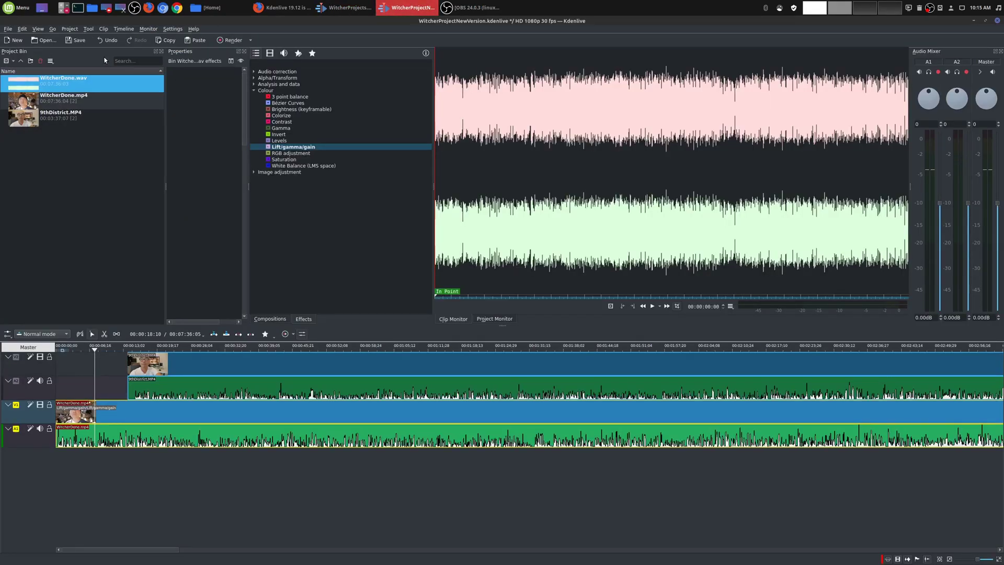
left_click(70, 30)
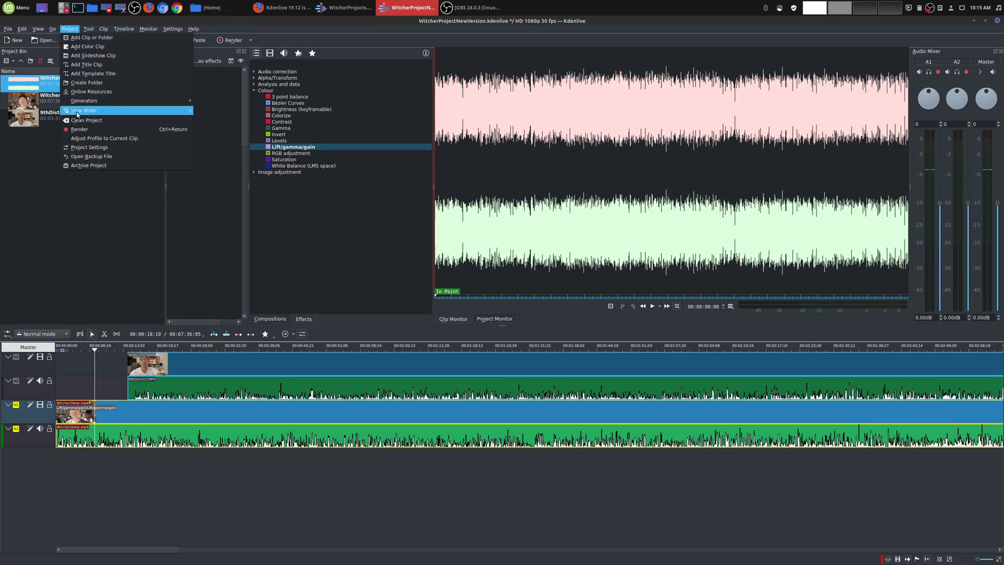
mouse_move(124, 30)
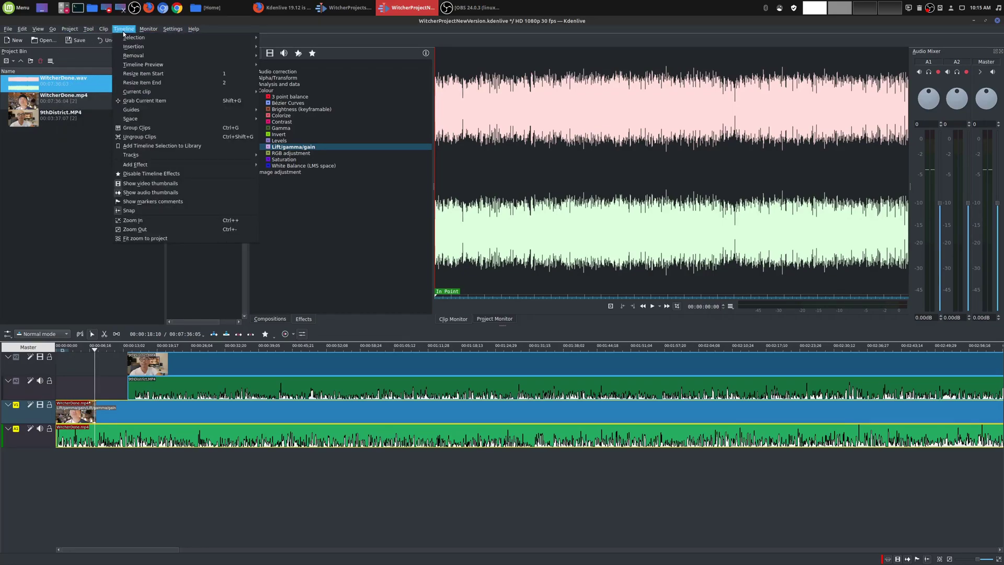
mouse_move(180, 28)
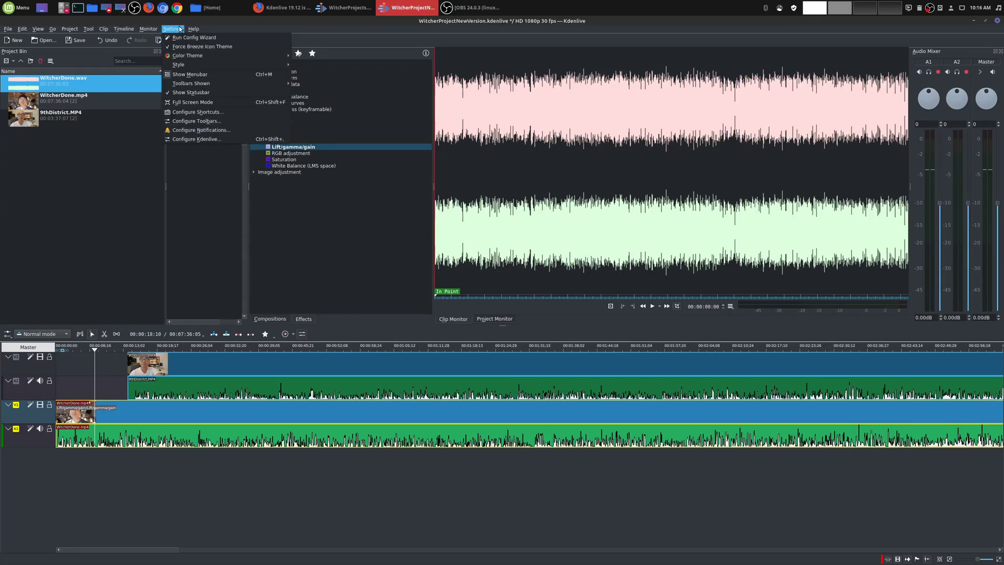
left_click(98, 219)
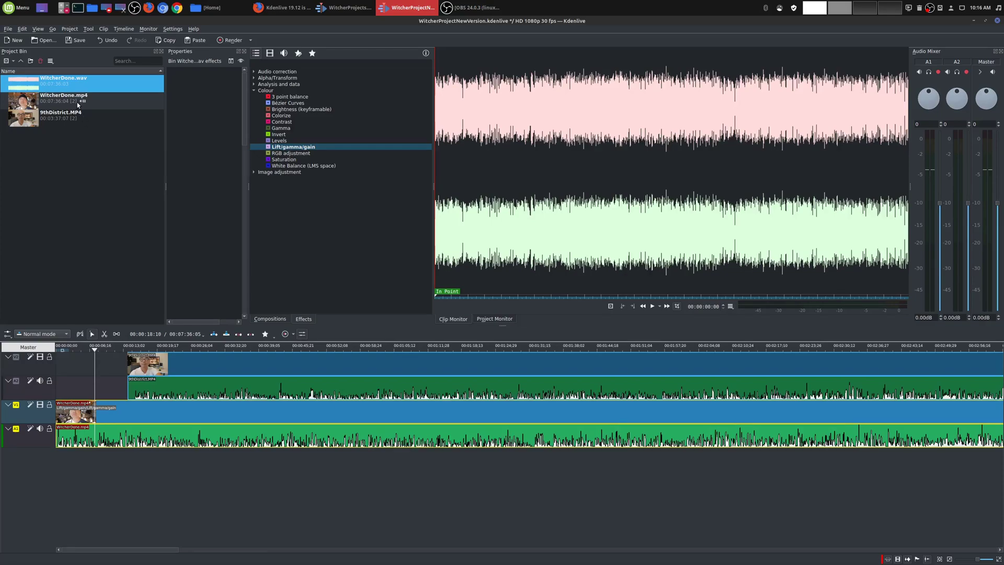
- Load WitcherDone.mp4 into both windows' Clip Monitors and briefly play it in the older one
left_click(55, 105)
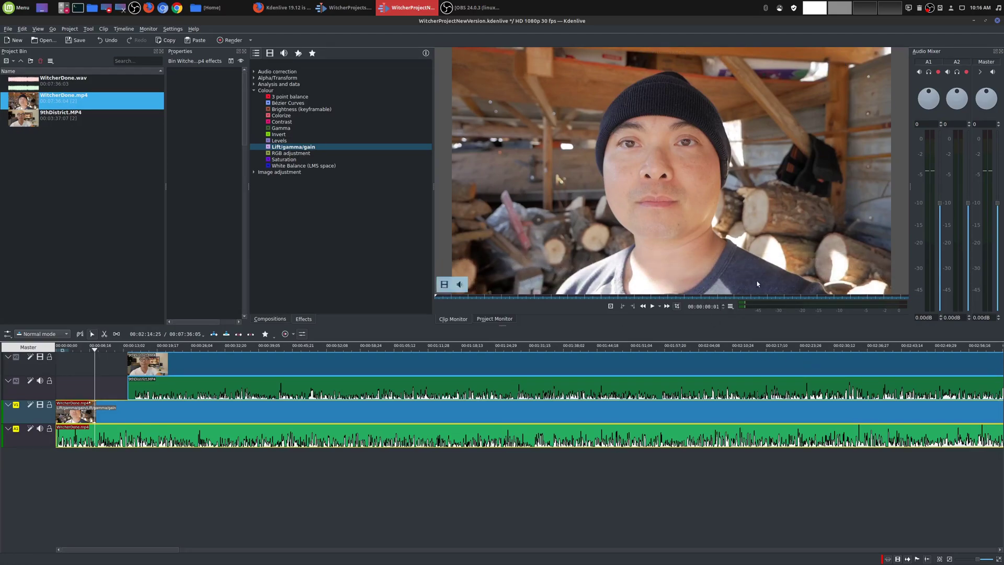
left_click(346, 7)
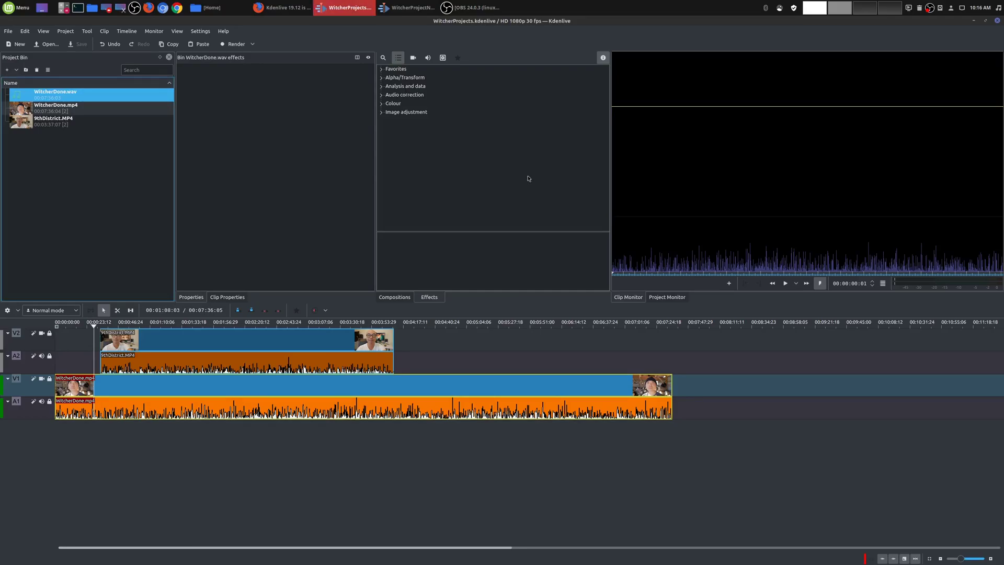
key("Down")
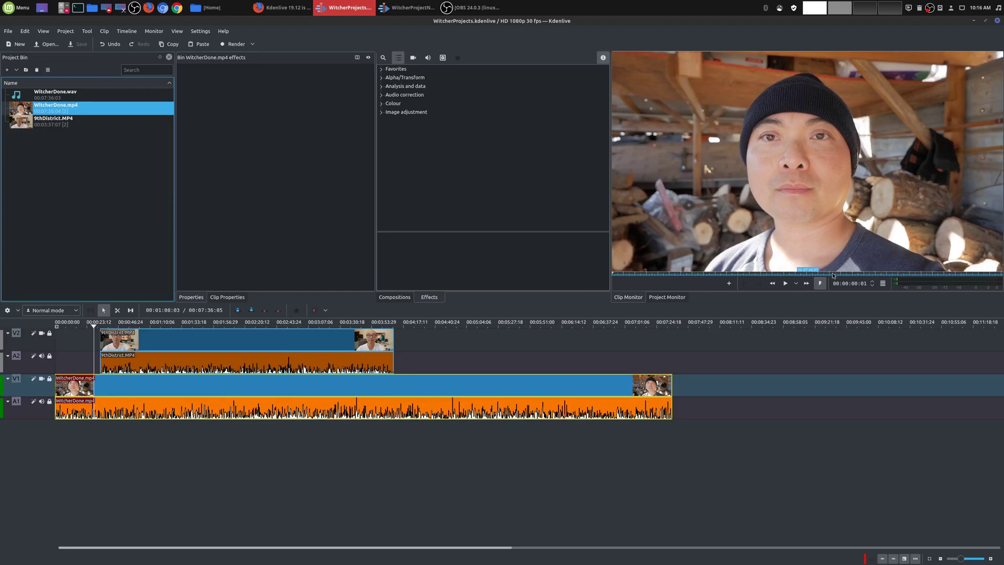
left_click(700, 259)
left_click(700, 259)
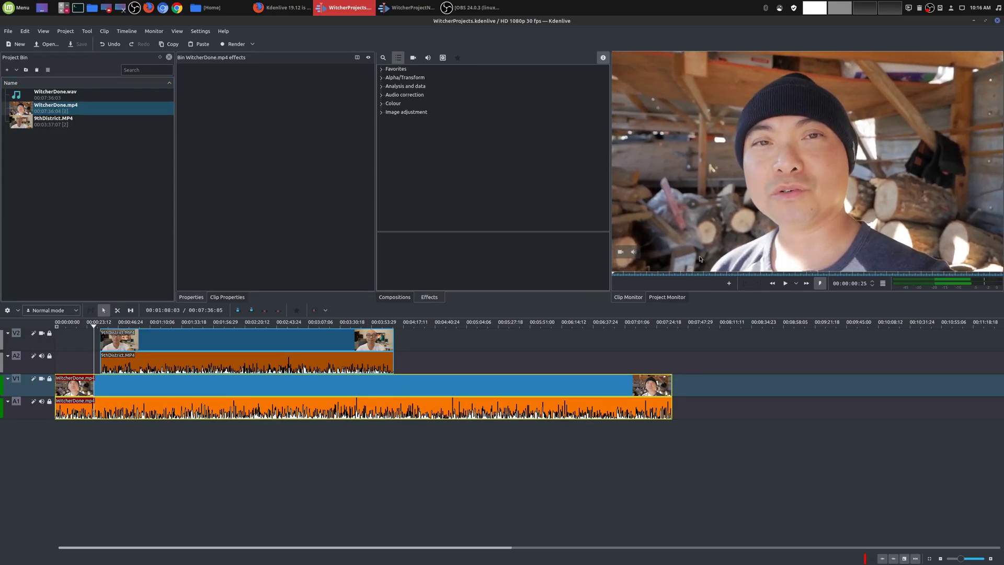
- Select the Colour effects category in the older window, then return to WitcherProjectNewVersion
left_click(407, 7)
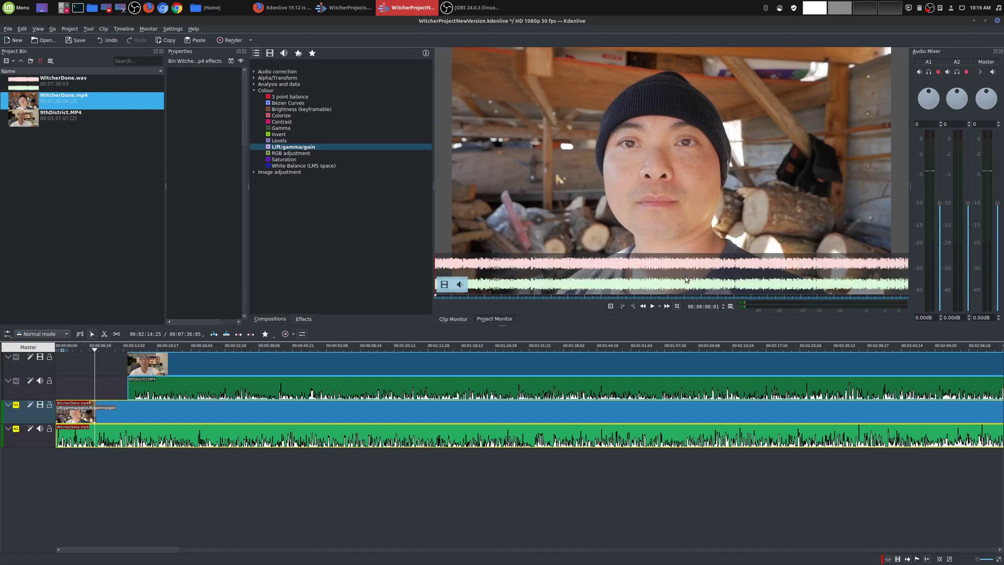
left_click(349, 7)
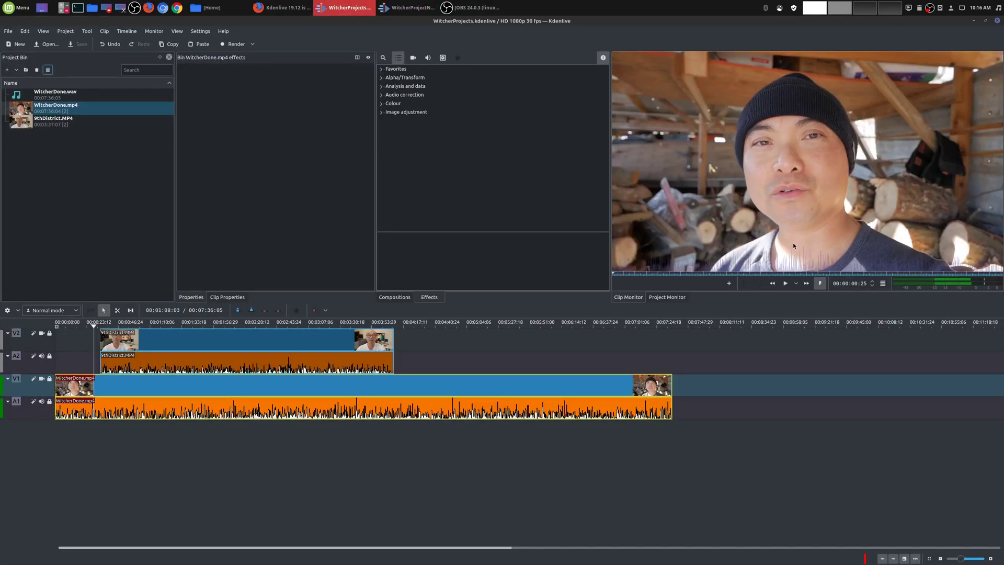
left_click(432, 104)
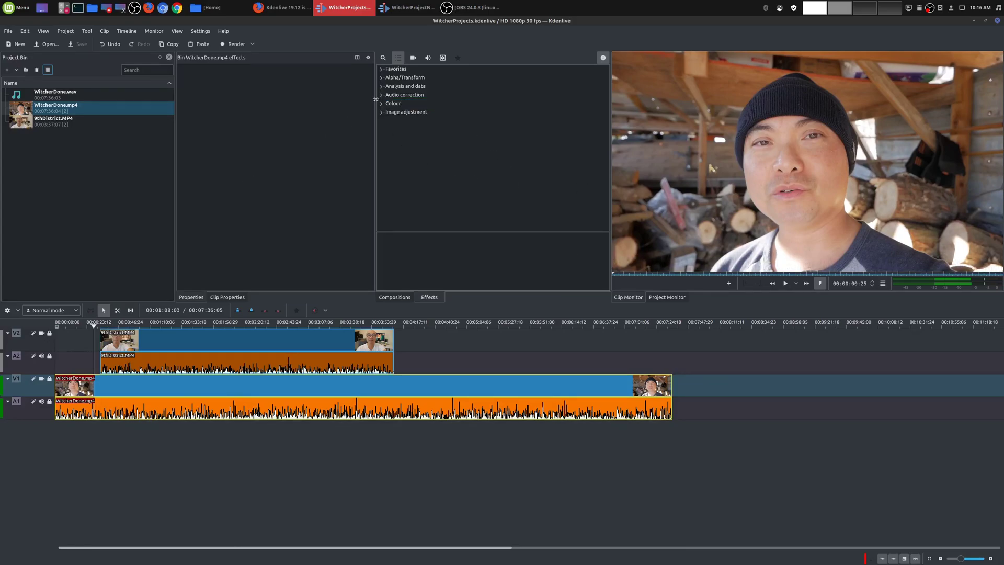
left_click(408, 8)
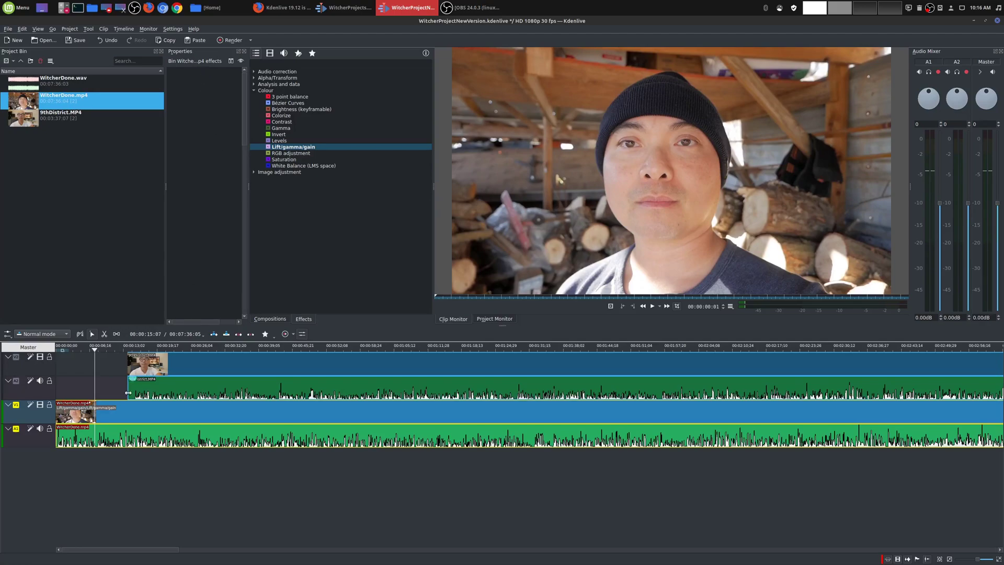
- Show the new clip's Lift/gamma/gain wheels, then pick RGB adjustment under Colour in the older window
left_click(125, 416)
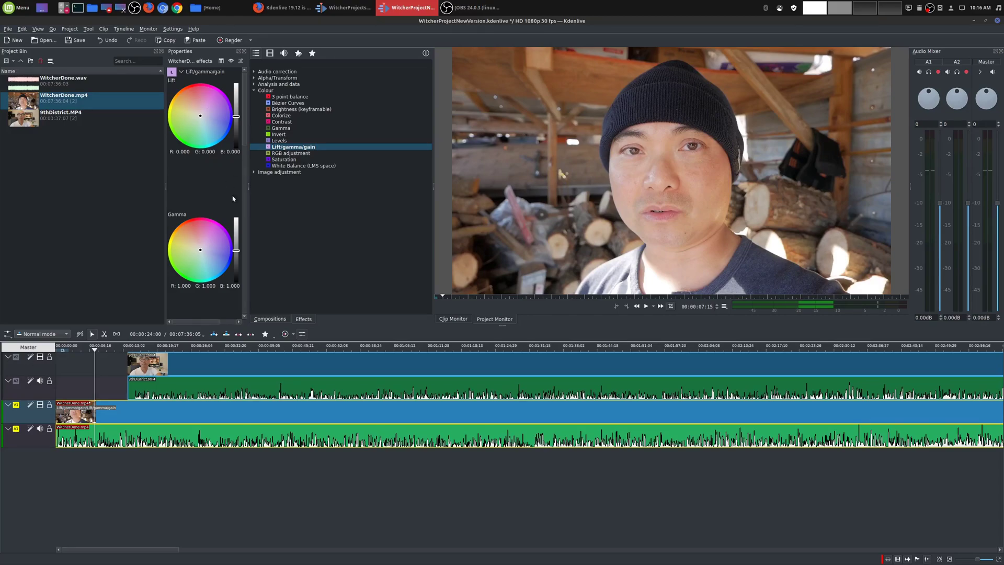
left_click(350, 8)
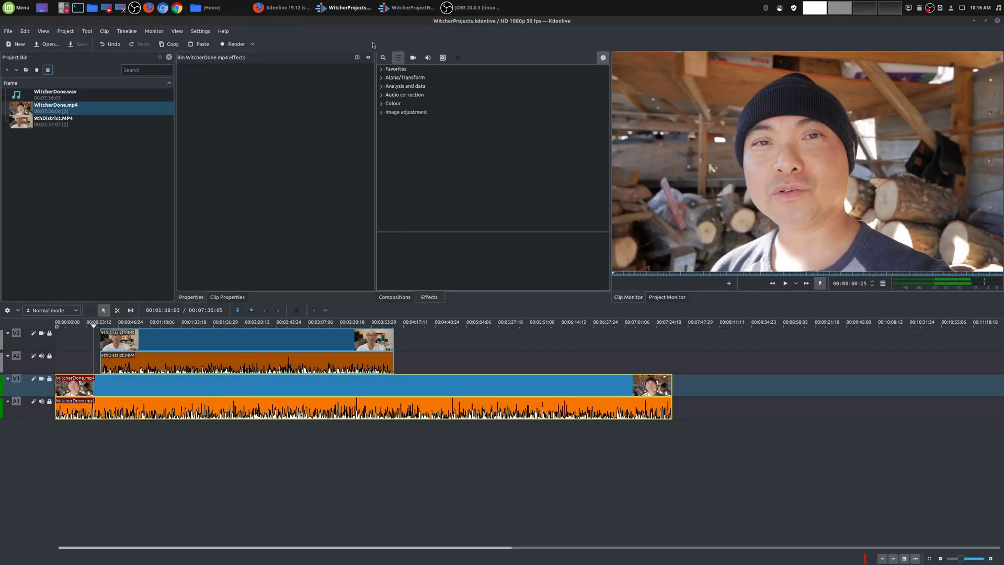
left_click(382, 104)
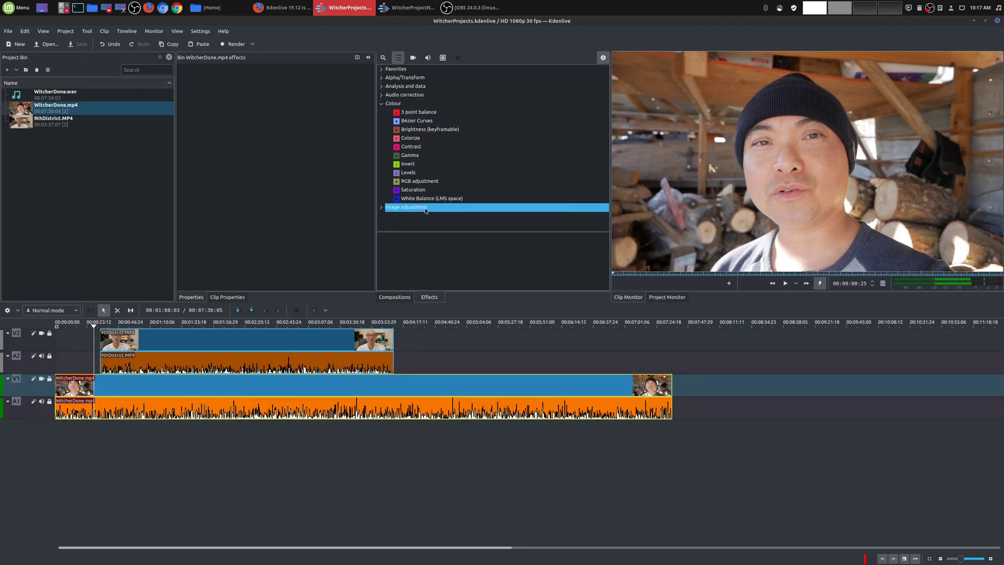
left_click(446, 181)
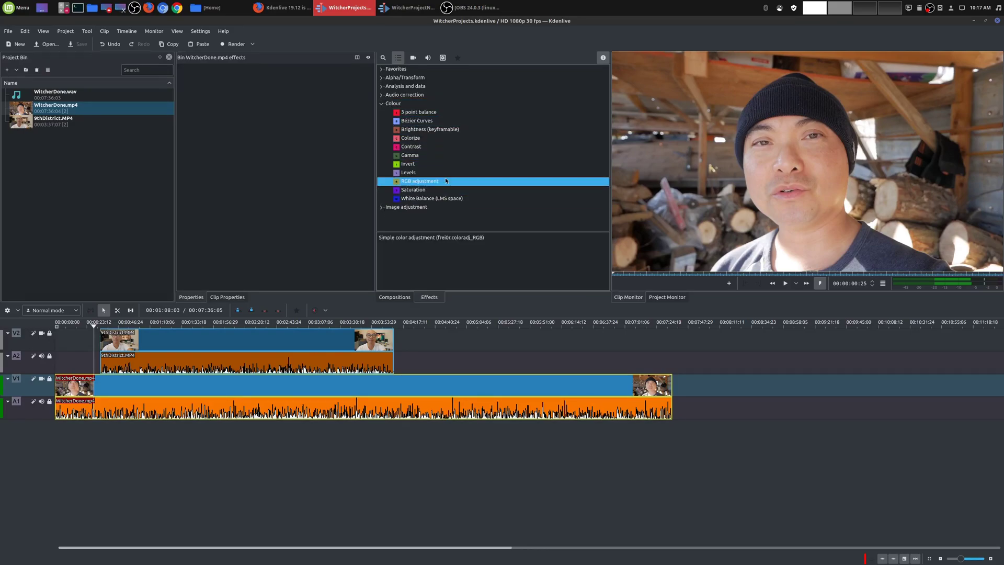
- Apply RGB adjustment to WitcherDone.mp4 on V1, delete it, and add Bézier Curves instead
left_click_drag(445, 181, 155, 378)
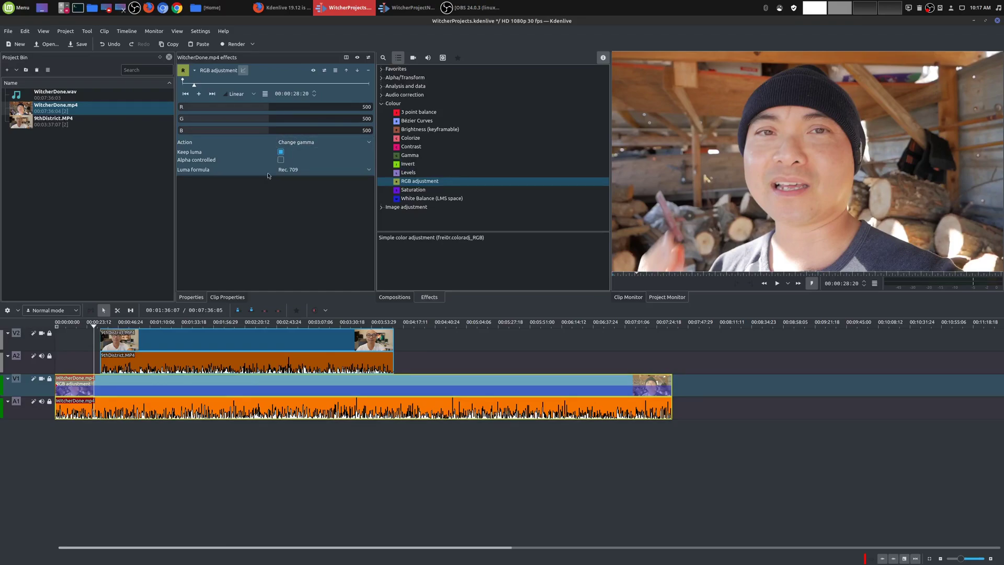
left_click(368, 70)
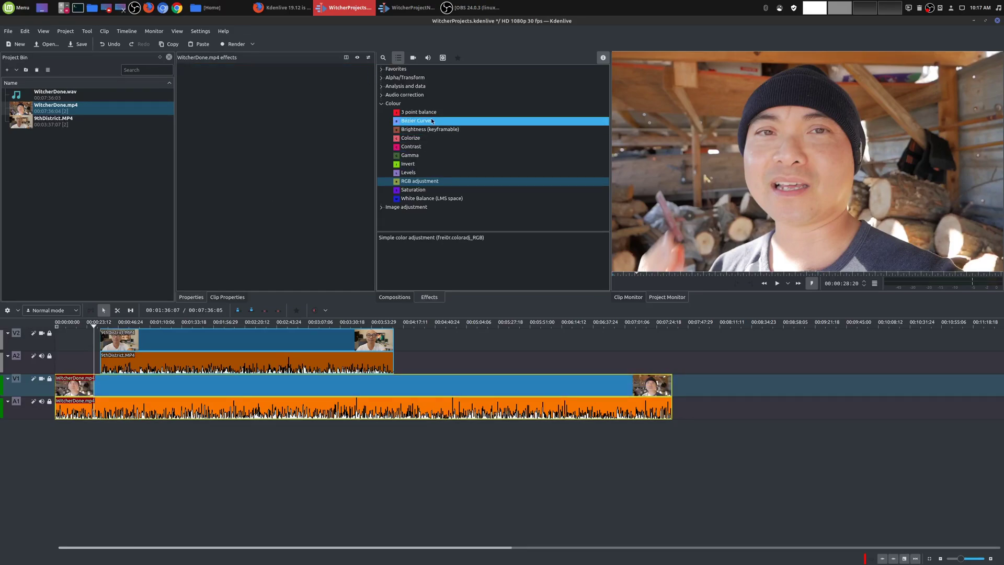
left_click_drag(431, 117, 203, 390)
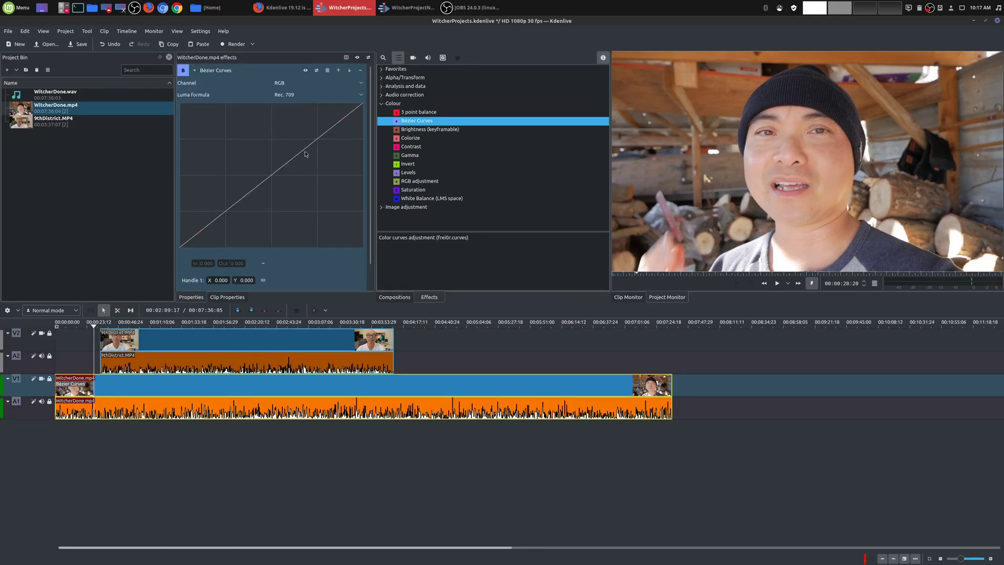
left_click(424, 6)
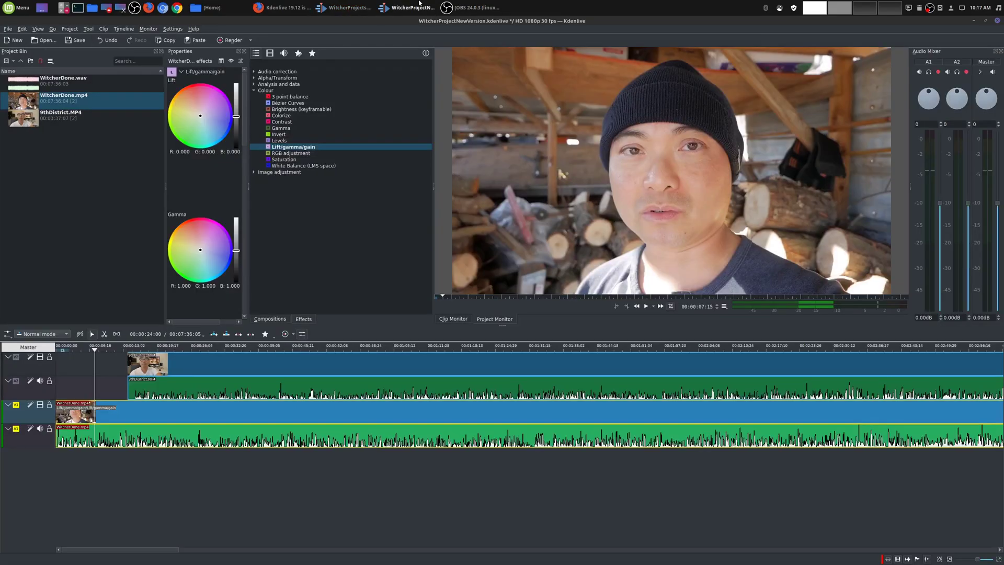
- Add Bézier Curves to WitcherDone.mp4, move Lift/gamma/gain below it, then delete Lift/gamma/gain
left_click(294, 104)
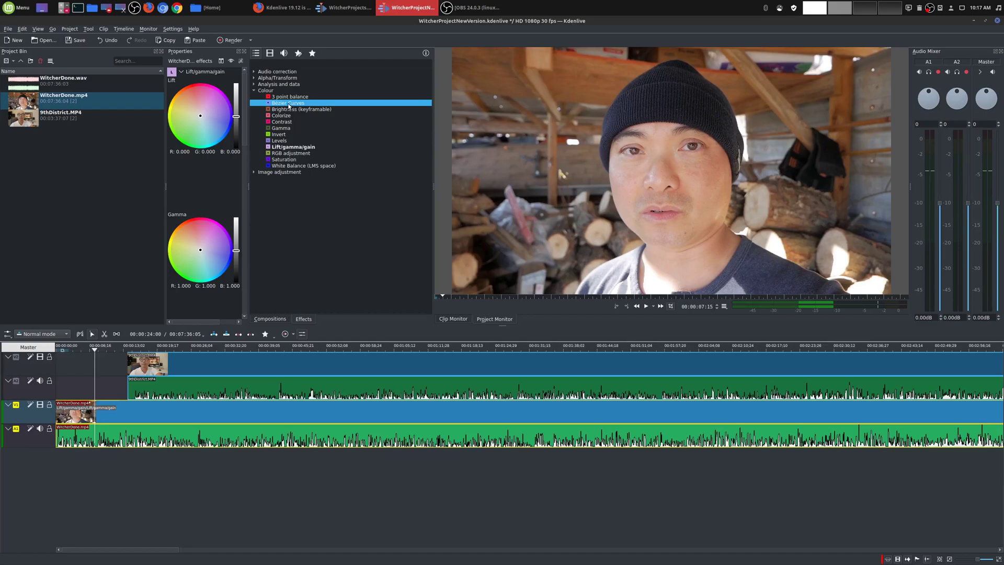
left_click_drag(289, 104, 140, 418)
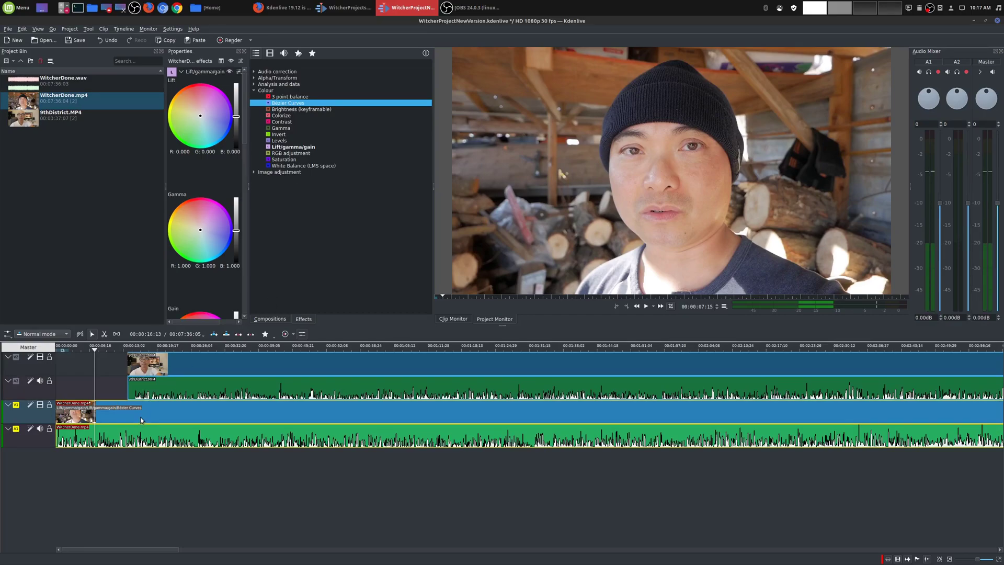
left_click(181, 72)
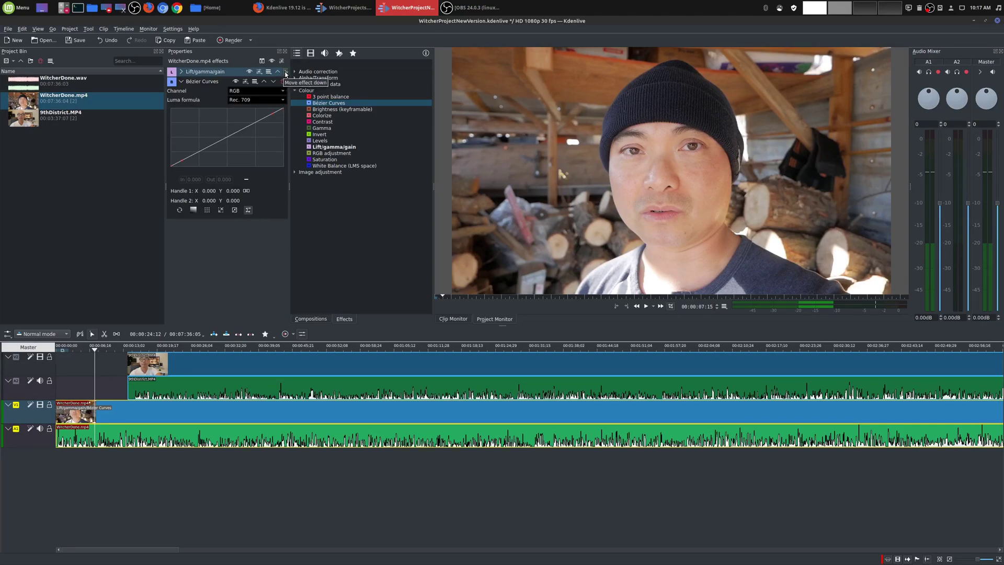
left_click(286, 72)
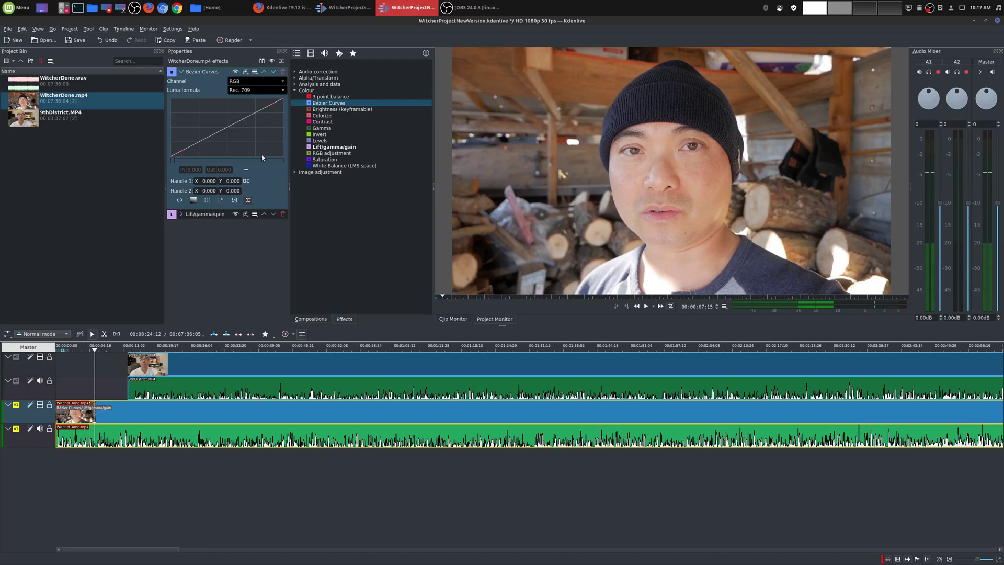
left_click(281, 215)
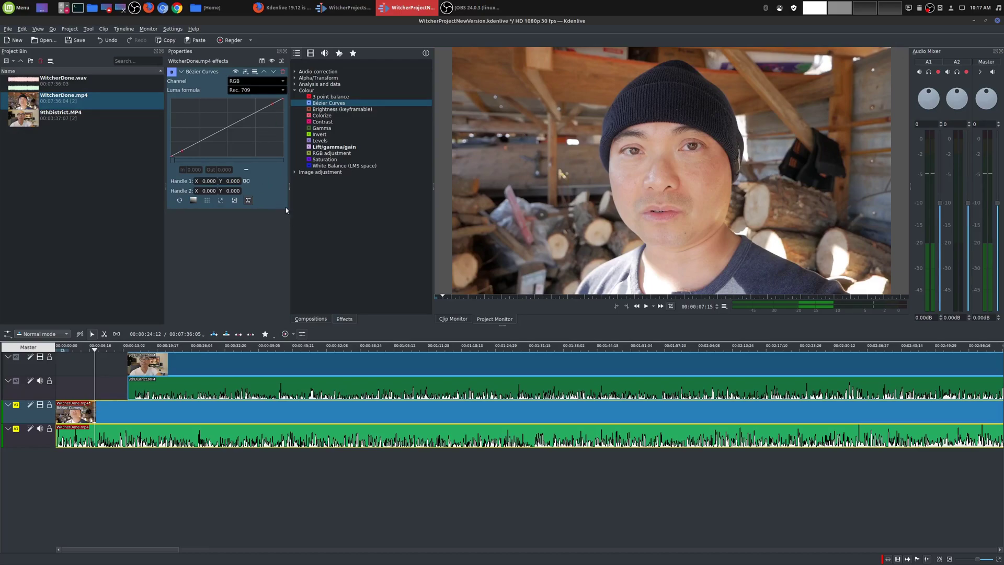
- Compare the Bézier Curves effect in both project windows, then return to the Firefox release notes
left_click(351, 8)
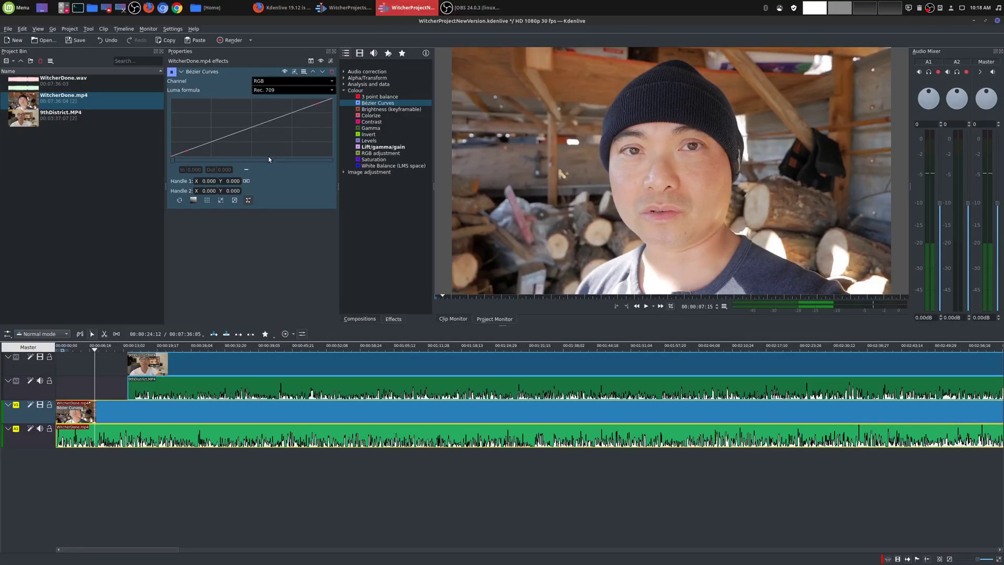
left_click(345, 7)
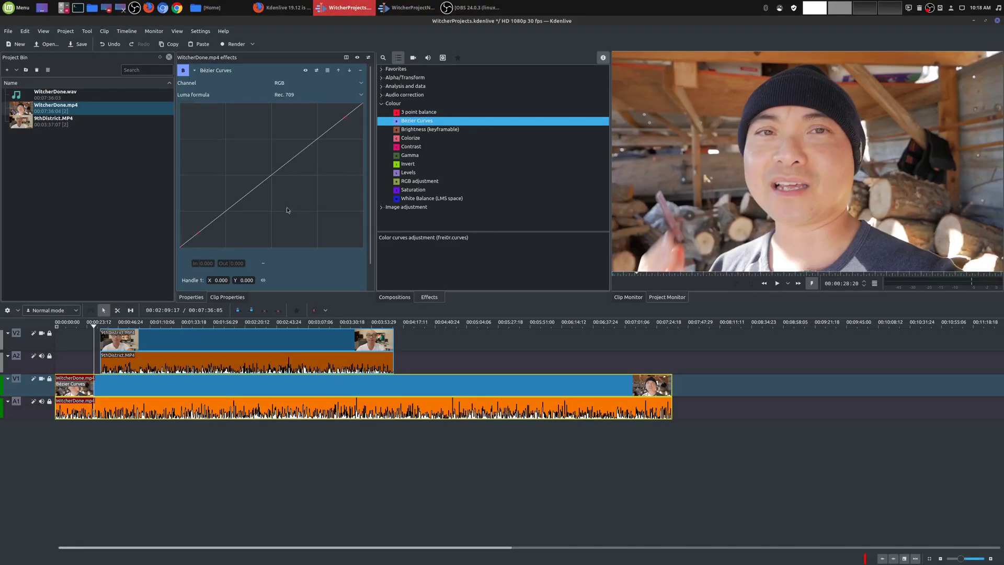
left_click(410, 8)
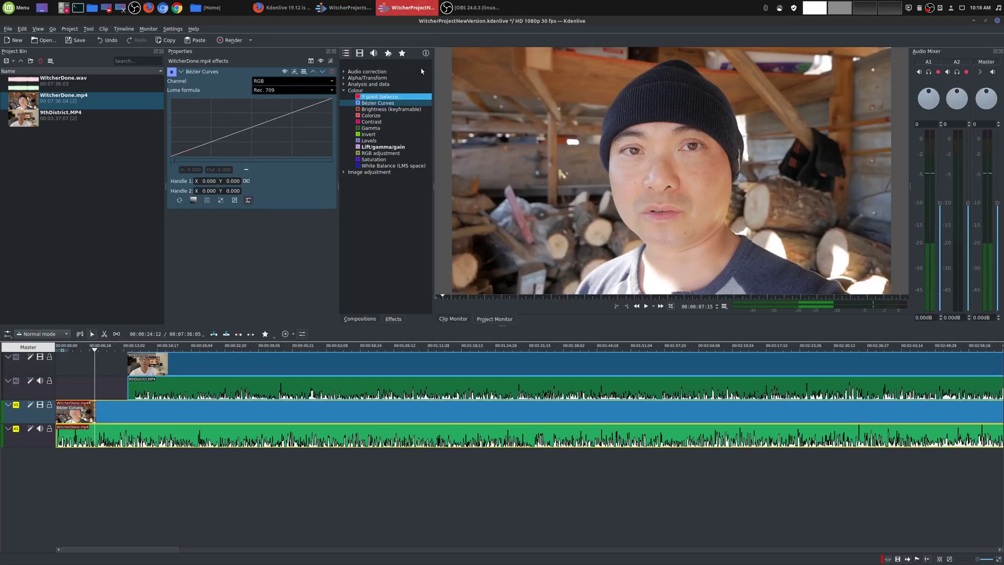
left_click(345, 7)
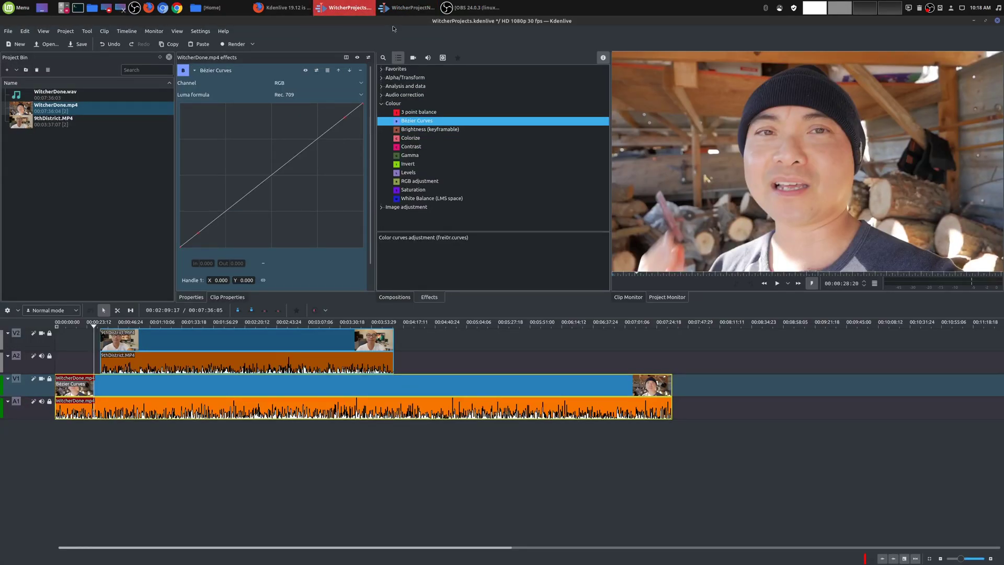
left_click(411, 8)
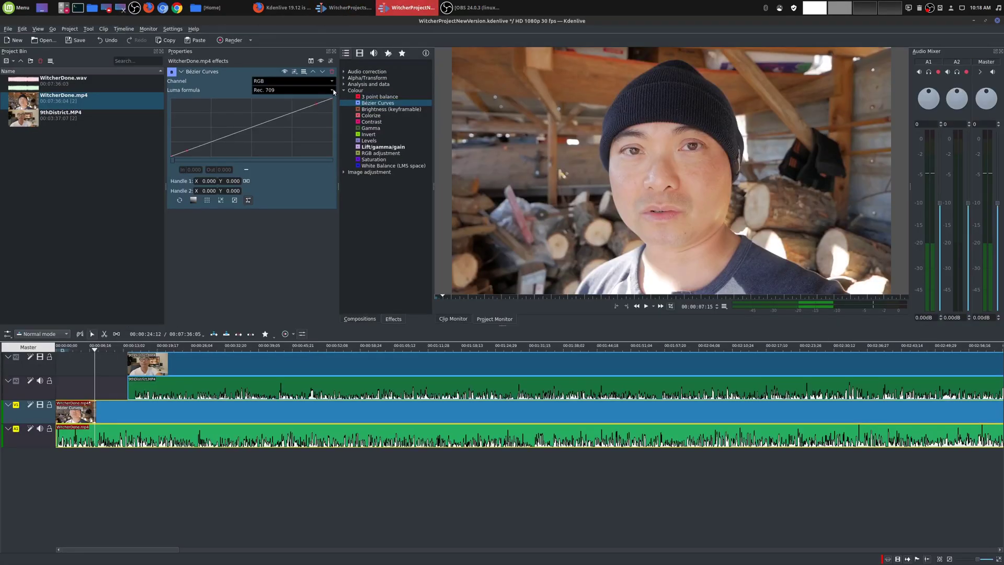
left_click(282, 7)
scroll(996, 163, "down", 3)
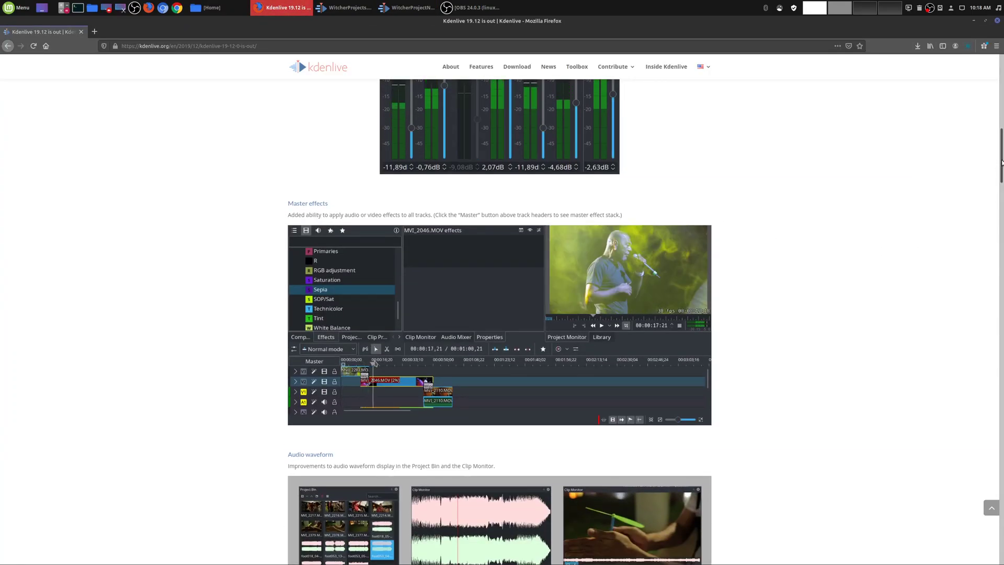
- Scroll the release notes to the improved colour wheels and Bézier curves section, then return to Kdenlive
left_click_drag(996, 164, 1002, 257)
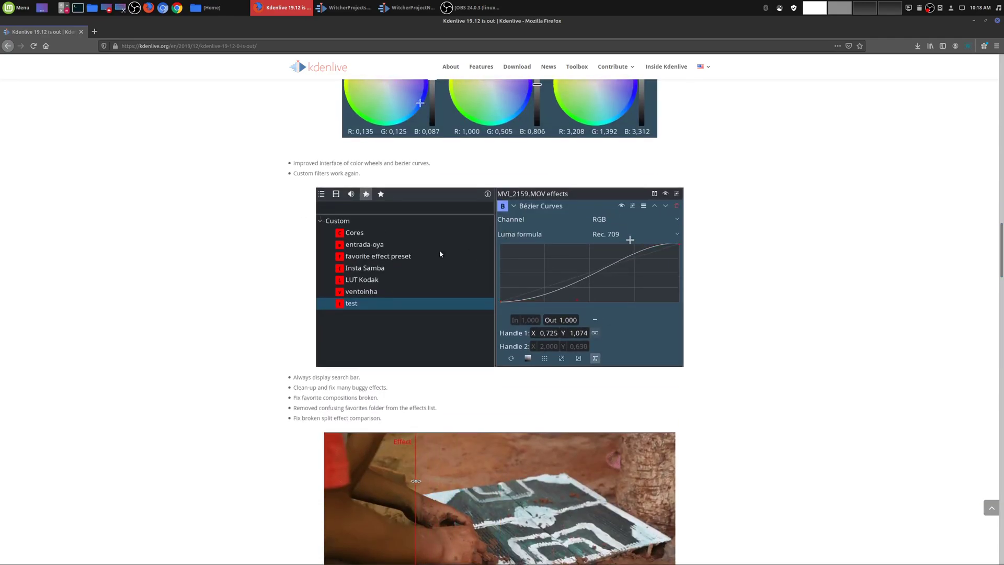
scroll(753, 253, "up", 1)
left_click(414, 7)
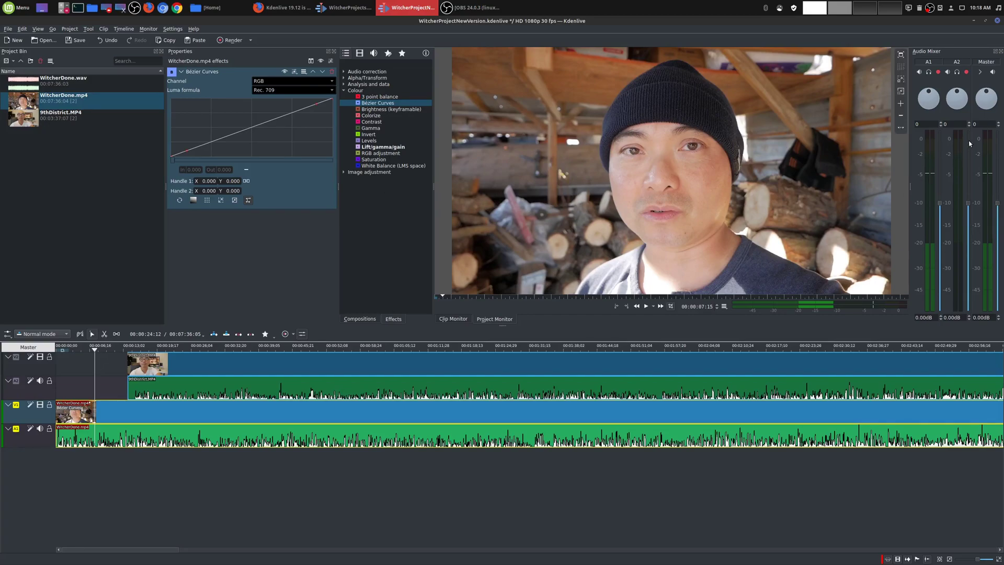
- Hide and re-show the Audio Mixer, then start project playback with Space
left_click(302, 334)
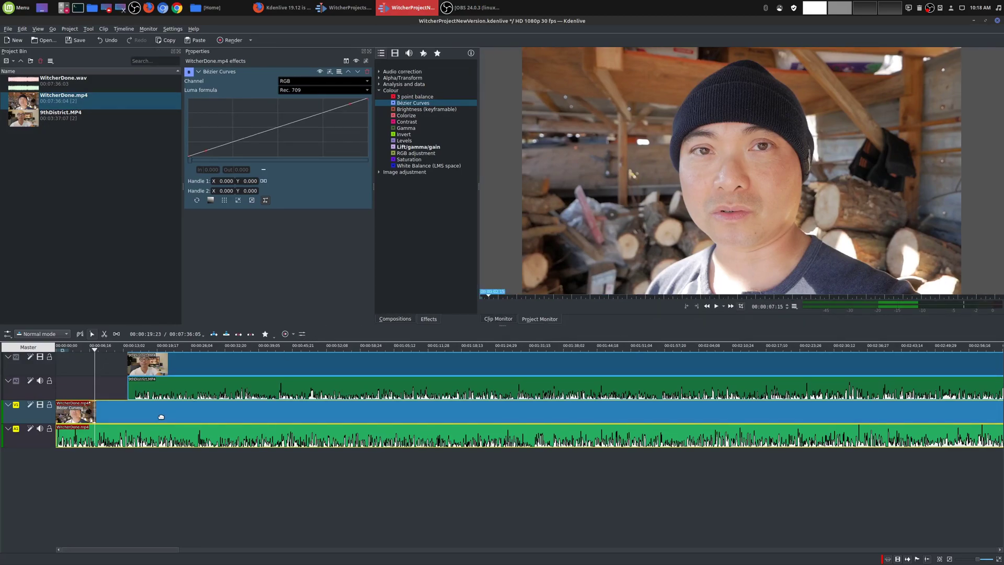
left_click(302, 333)
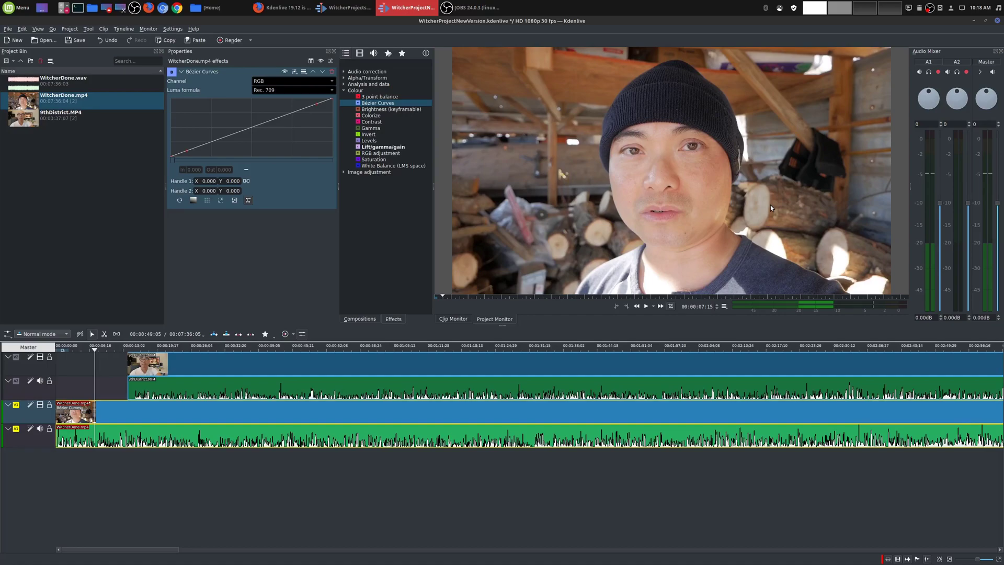
key("space")
key("space")
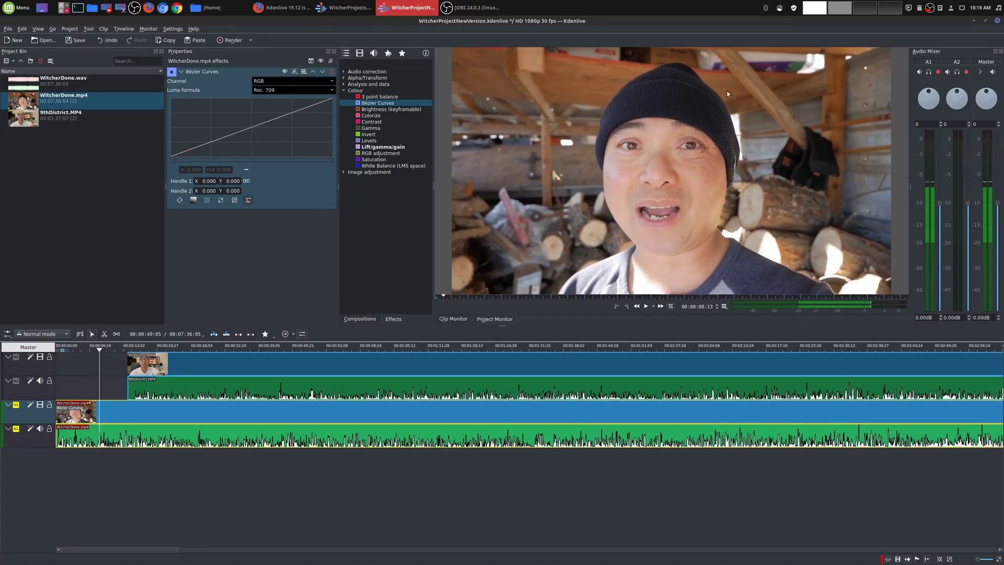
- In the older WitcherProjects window, delete Bézier Curves from WitcherDone.mp4, then return to the new version
left_click(349, 7)
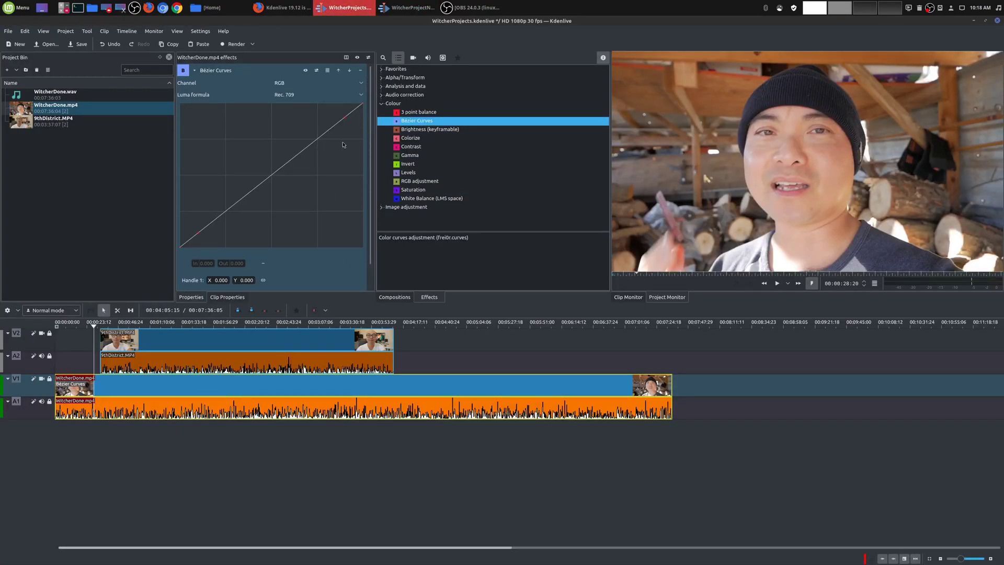
left_click(361, 71)
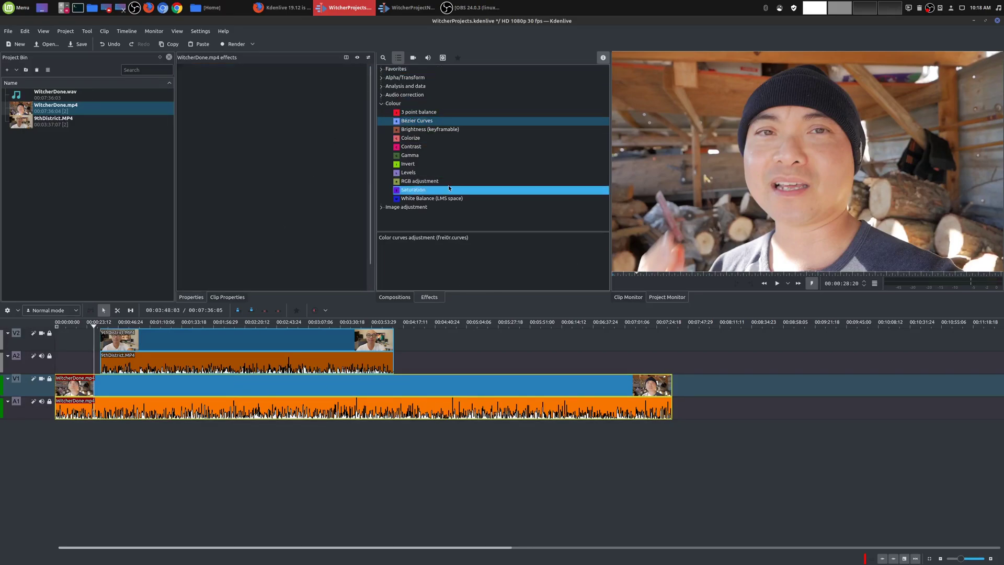
left_click(407, 8)
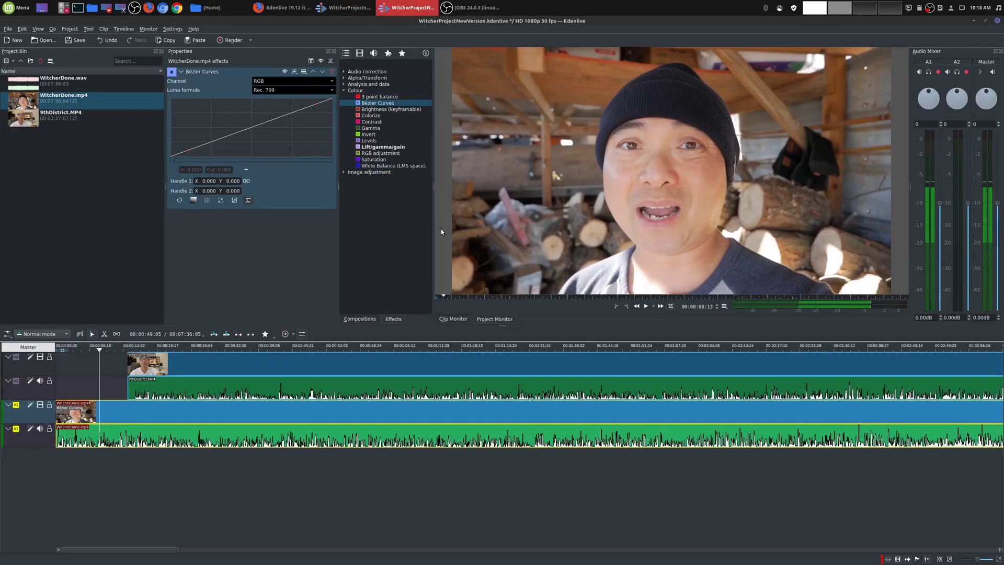
- Replace Bézier Curves on WitcherDone.mp4 with Lift/gamma/gain and widen the panel to show all three wheels
left_click(330, 73)
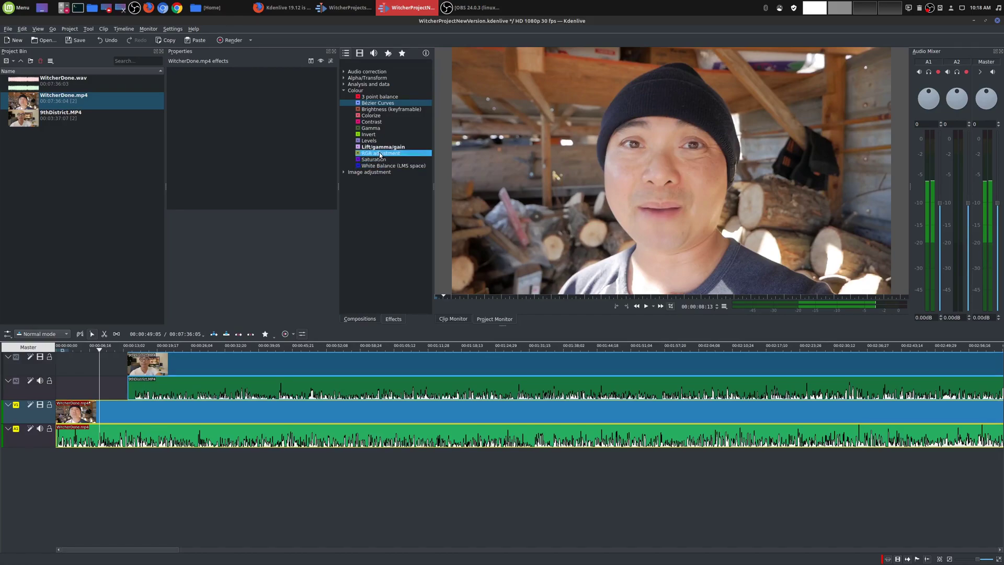
left_click_drag(380, 148, 139, 416)
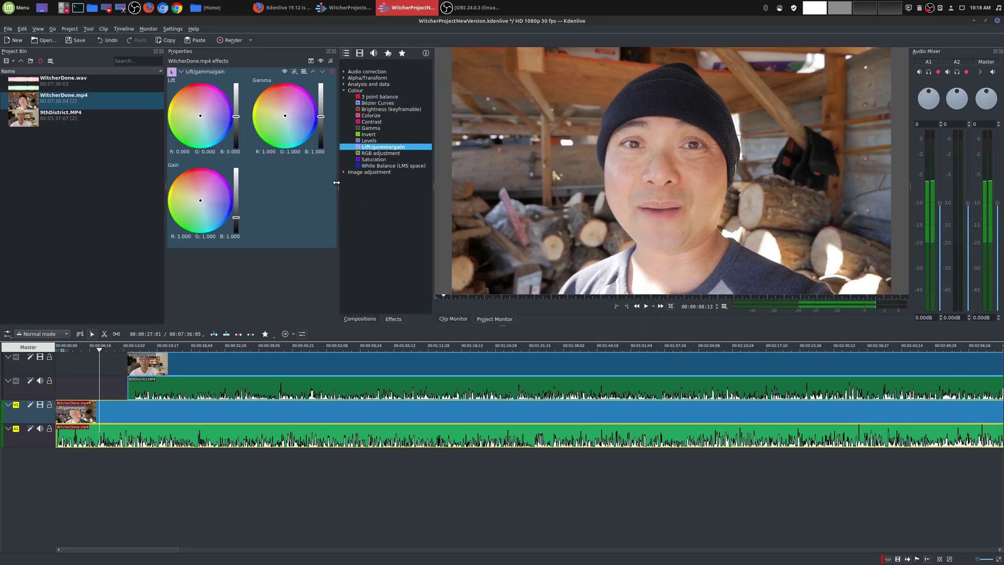
left_click_drag(336, 183, 301, 265)
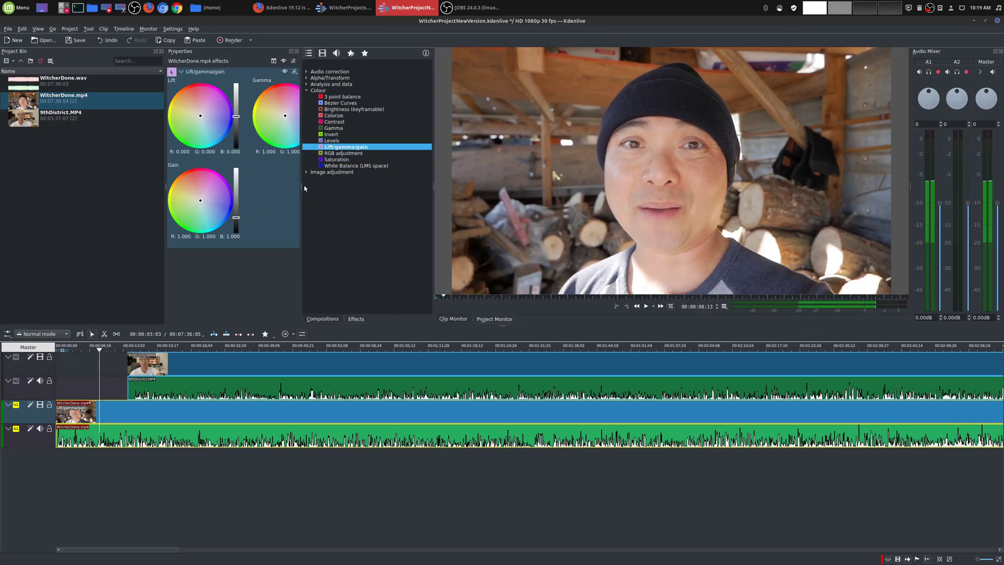
left_click_drag(301, 188, 334, 193)
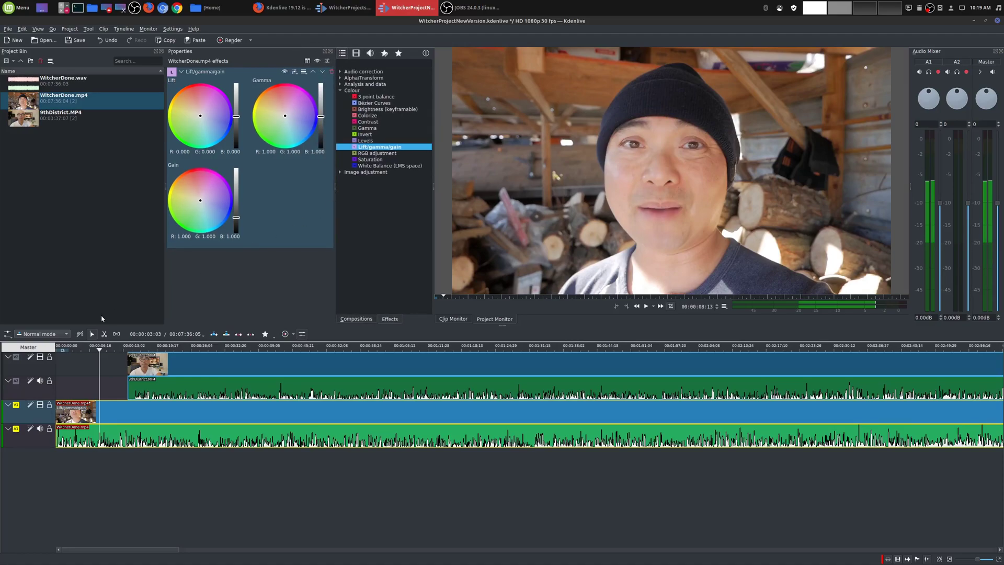
- Apply the Colorize effect to the upper video clip at about 00:00:16, tinting the footage cyan
left_click(26, 349)
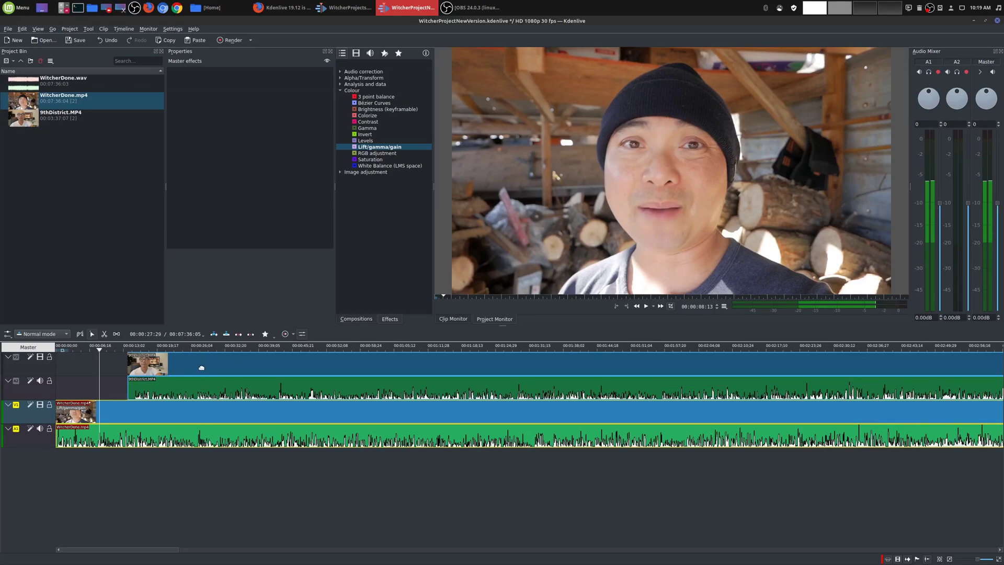
left_click(143, 346)
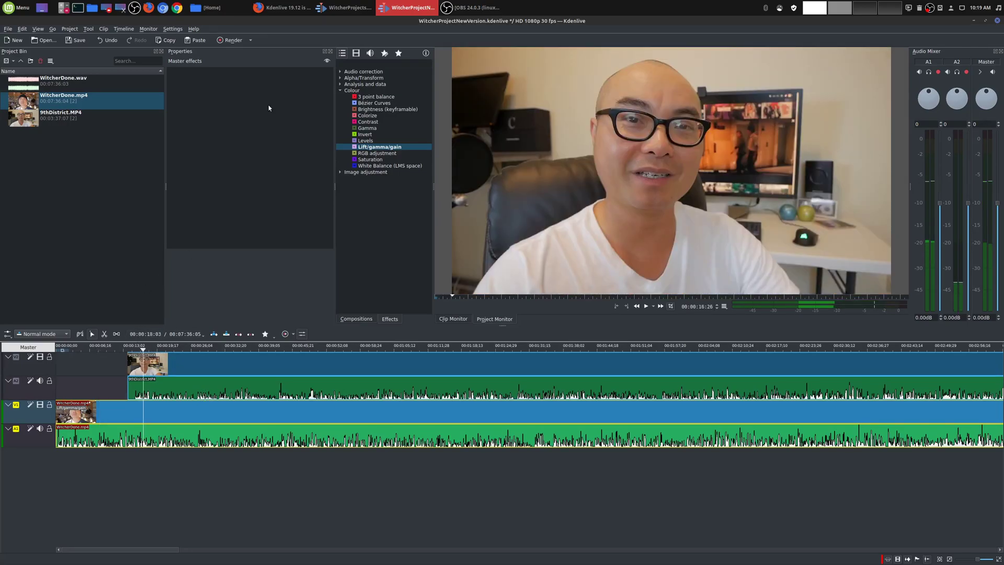
left_click(375, 116)
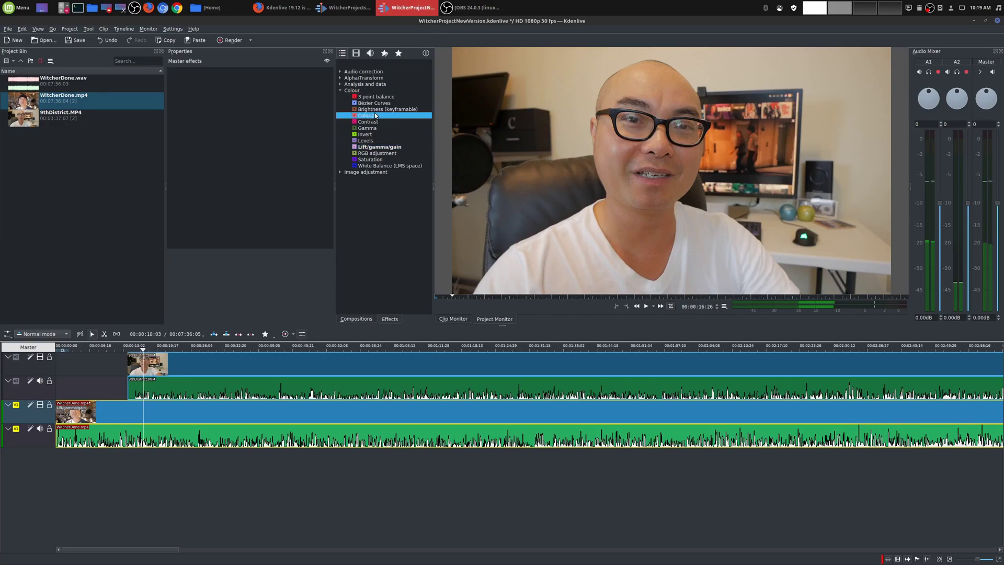
left_click_drag(375, 116, 199, 366)
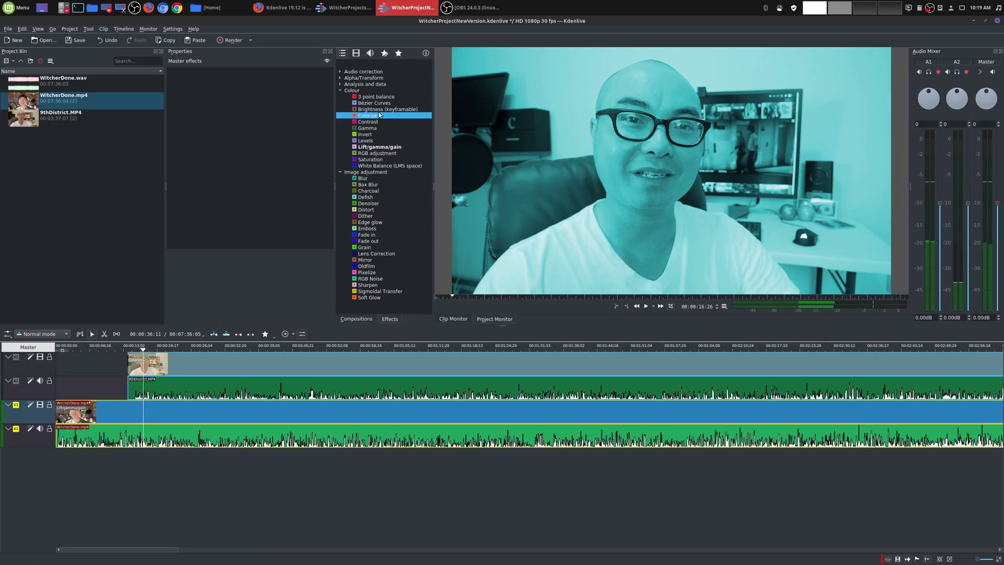
- Remove the Colorize effect from the 9thDistrict clip at about nine seconds
left_click(107, 353)
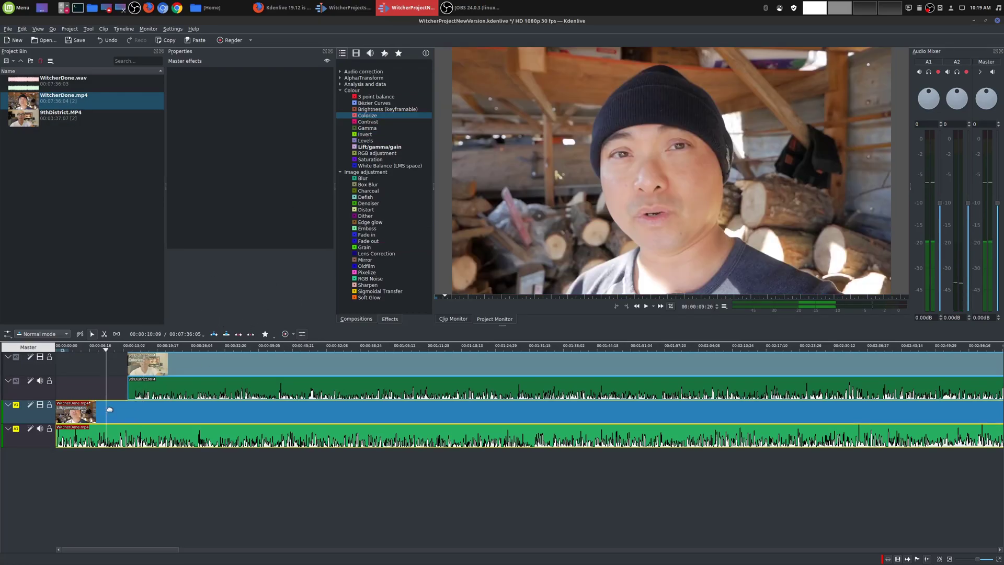
left_click(167, 356)
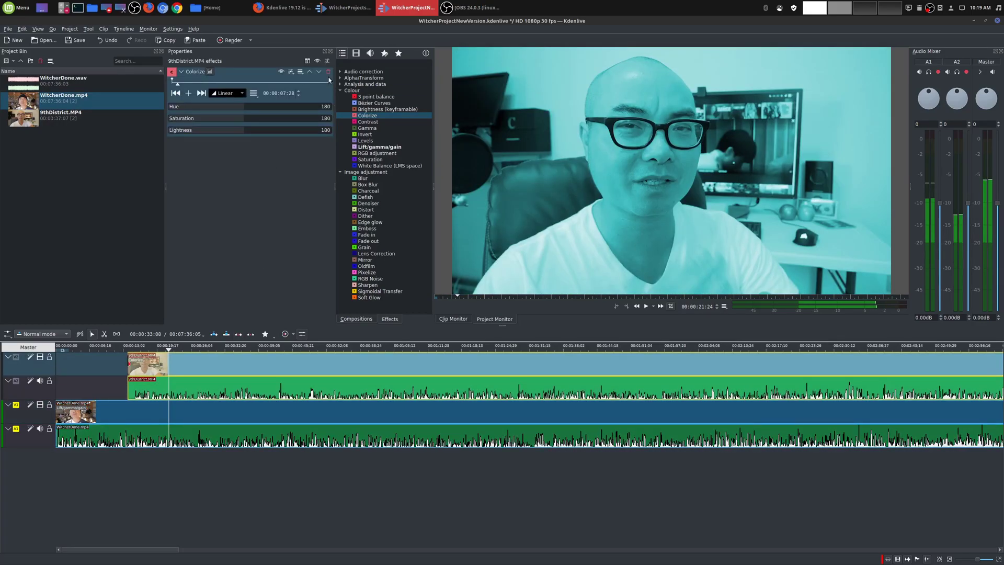
left_click(328, 72)
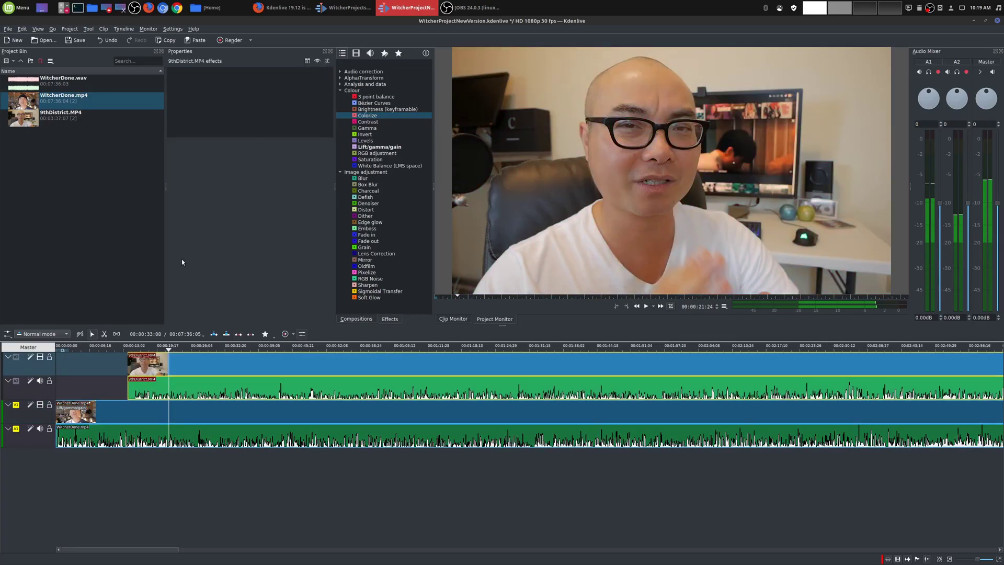
- Add Colorize as a master effect, preview around ten seconds, and bring WitcherProjects to the front
left_click(28, 348)
left_click(384, 117)
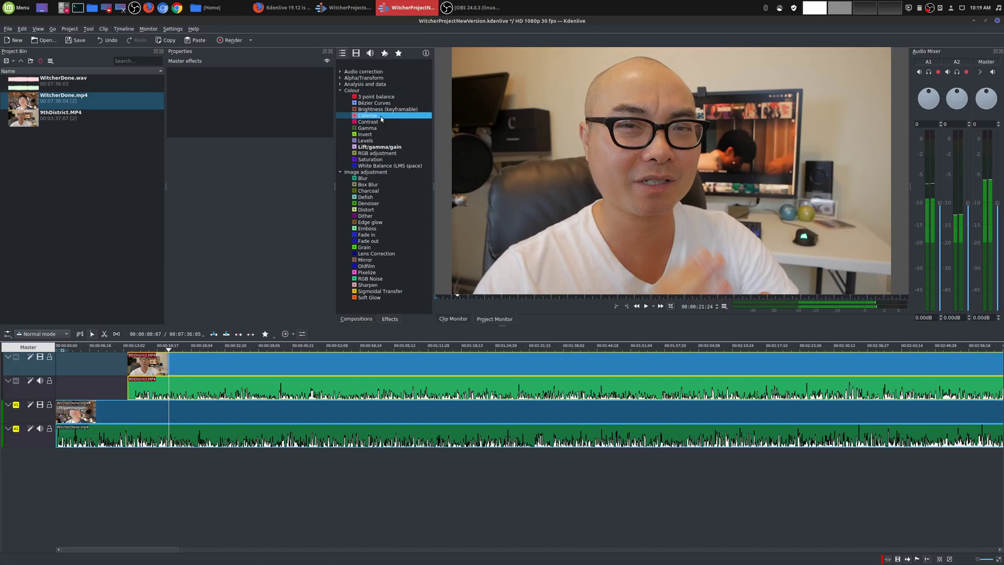
left_click_drag(382, 119, 210, 90)
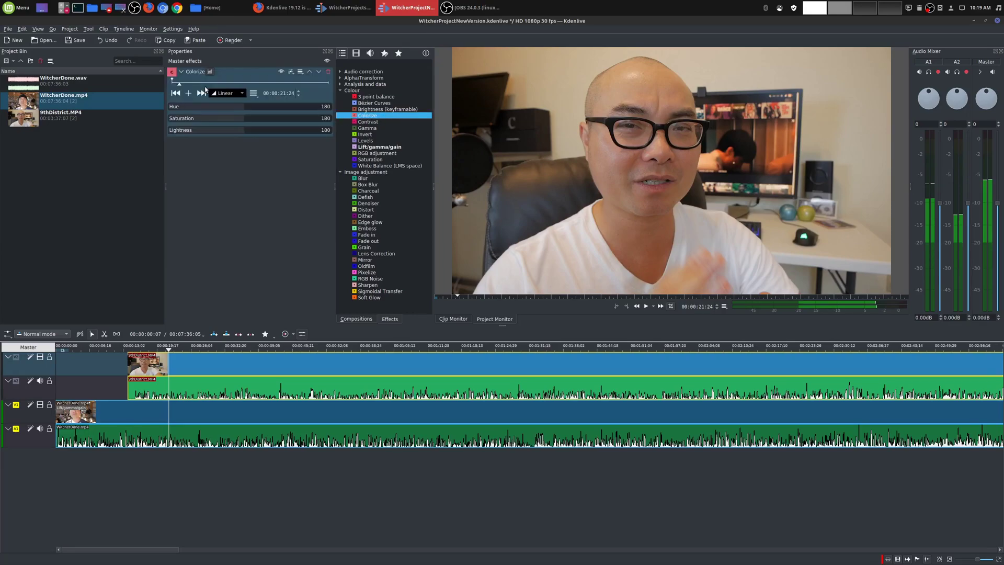
left_click(99, 360)
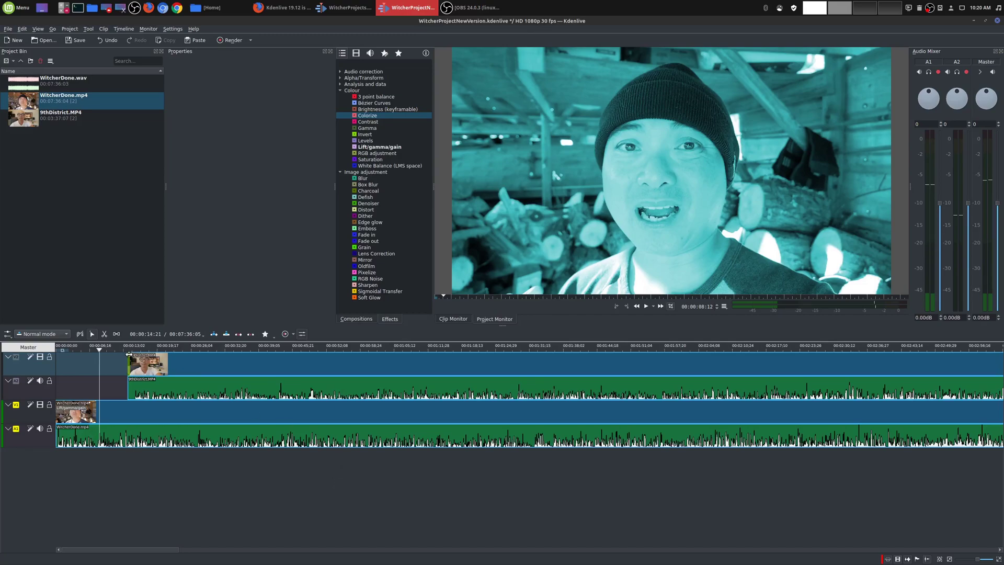
left_click(110, 355)
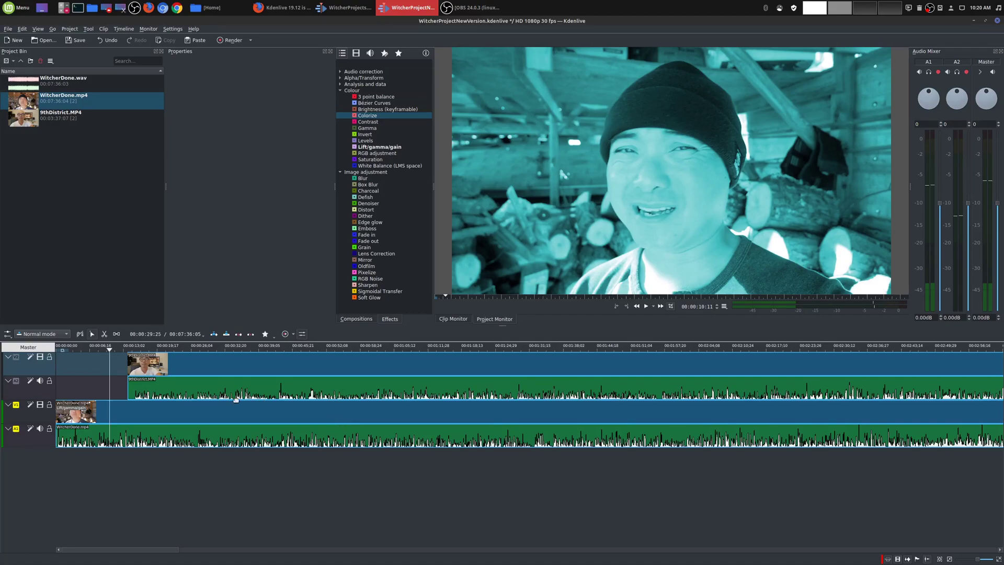
left_click(336, 8)
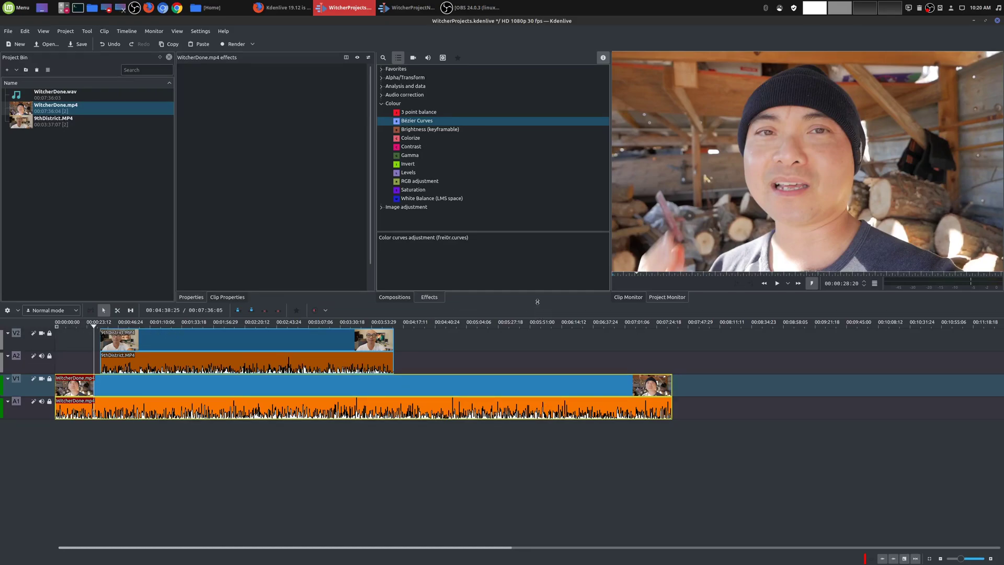
- Read the Kdenlive 19.12 release notes in Firefox to Effects and Compositions, then return to WitcherProjectNewVersion
left_click(311, 9)
scroll(782, 282, "down", 2)
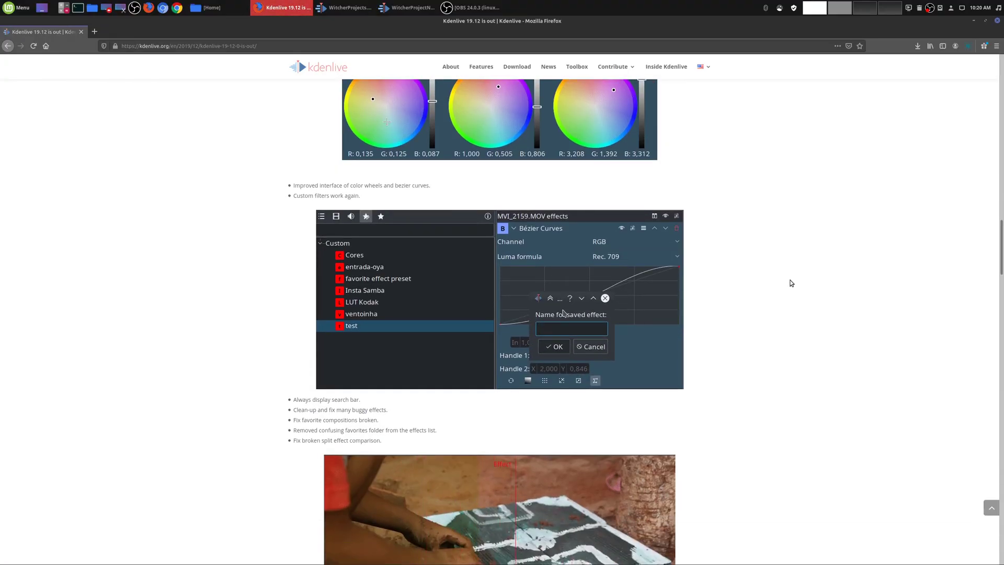
scroll(791, 283, "down", 1)
scroll(732, 314, "up", 1)
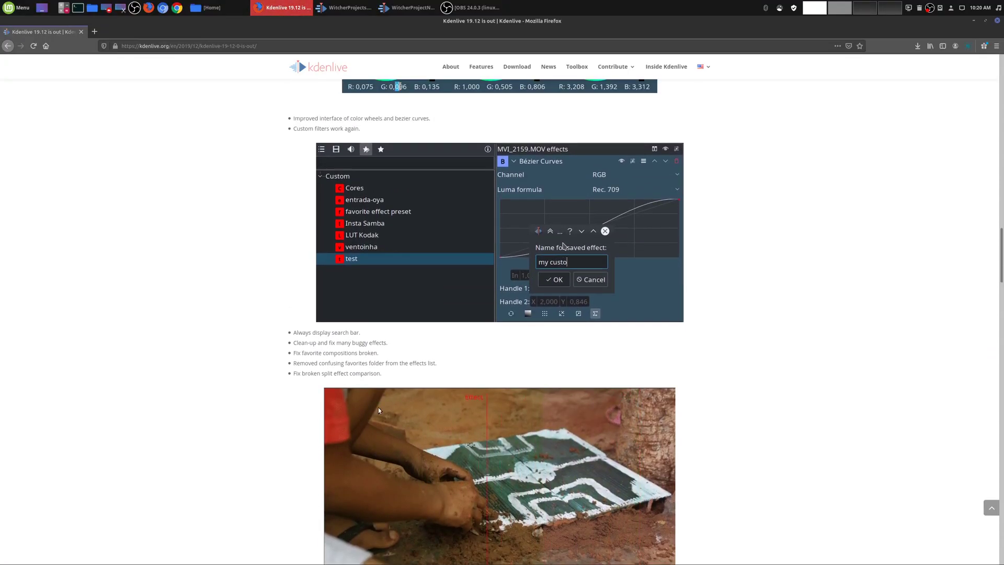
scroll(460, 404, "down", 3)
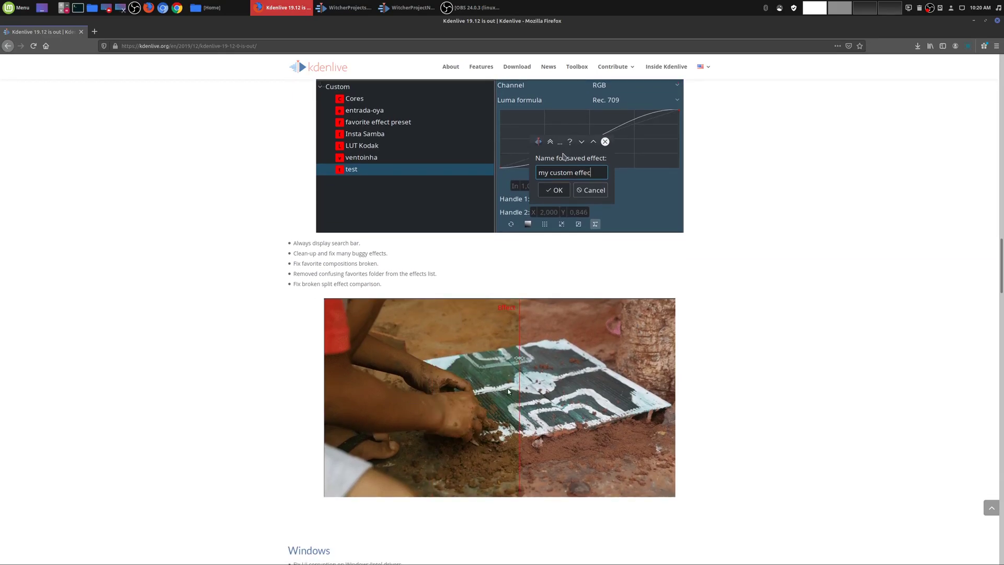
scroll(585, 388, "down", 2)
scroll(562, 383, "up", 5)
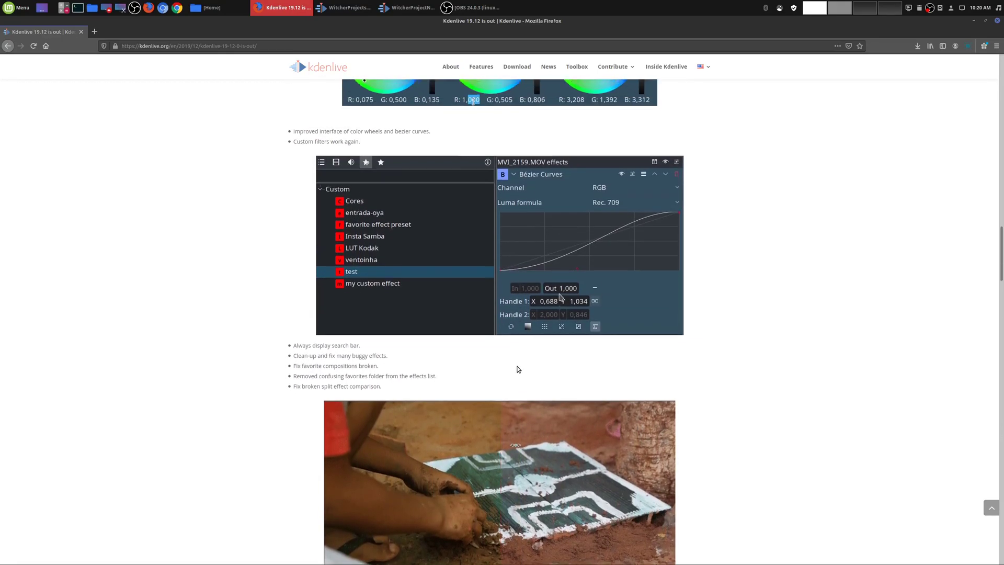
scroll(518, 369, "up", 10)
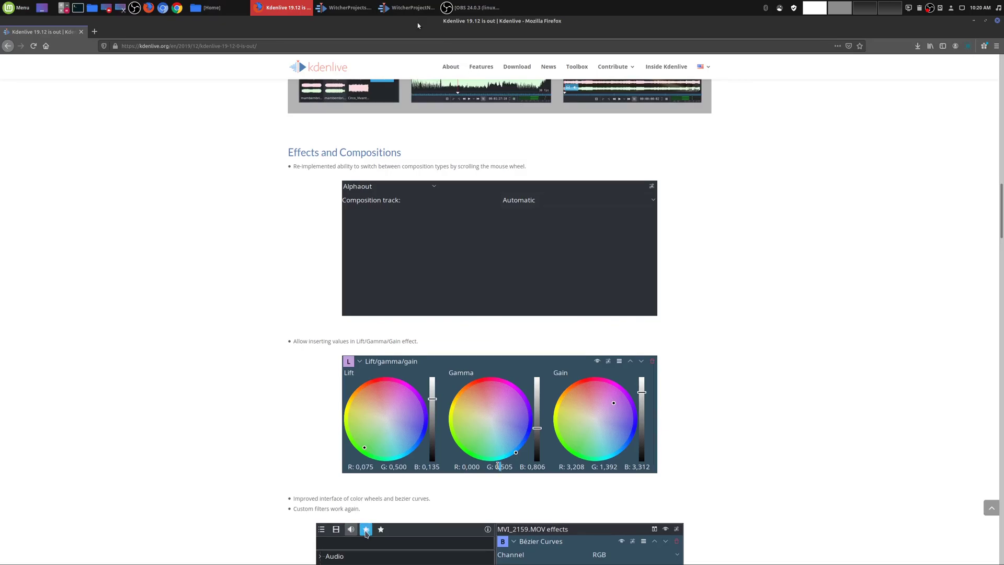
left_click(411, 8)
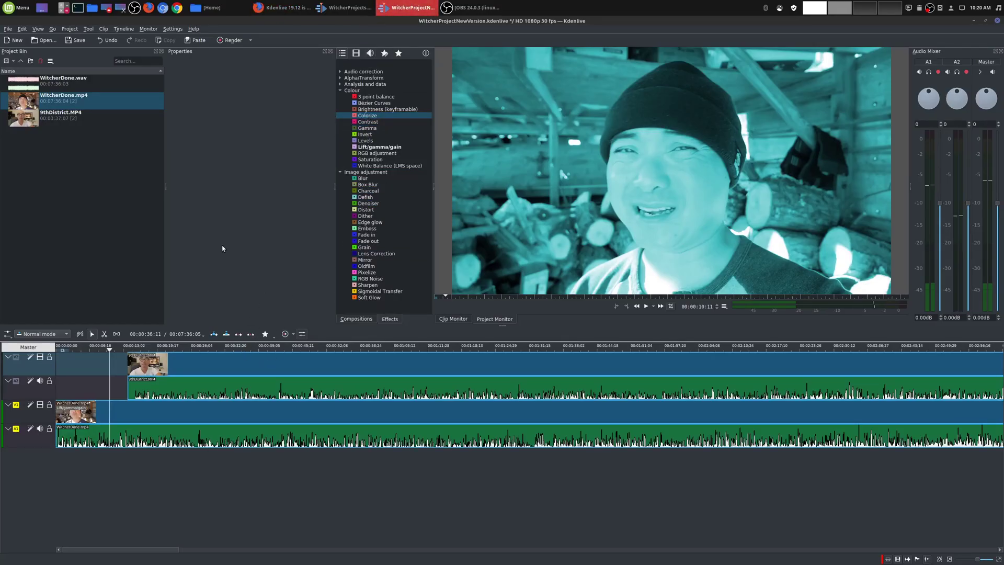
- Delete Colorize from the master effects at 00:00:21:20, then select WitcherDone.mp4 to show its colour wheels
left_click(168, 349)
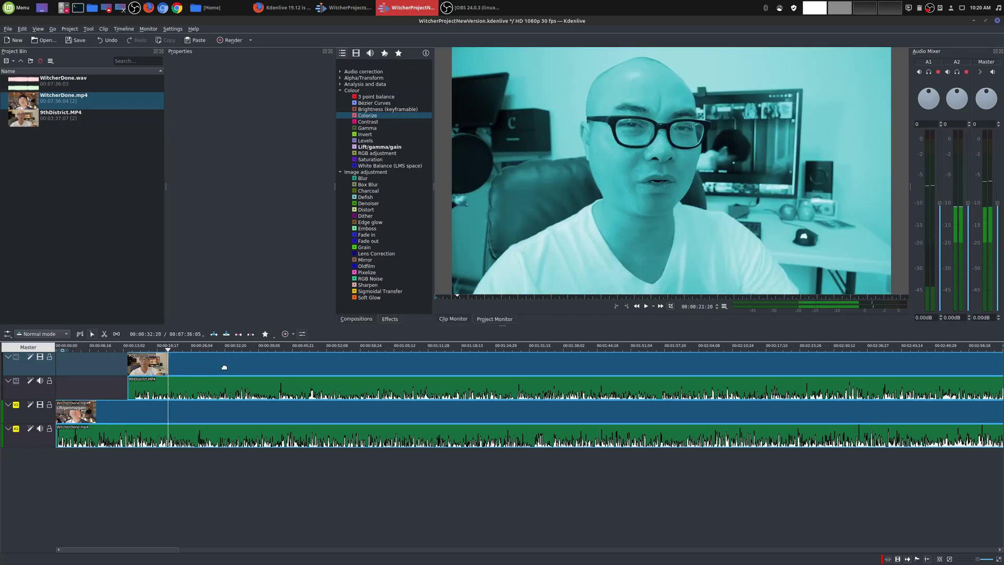
left_click(244, 361)
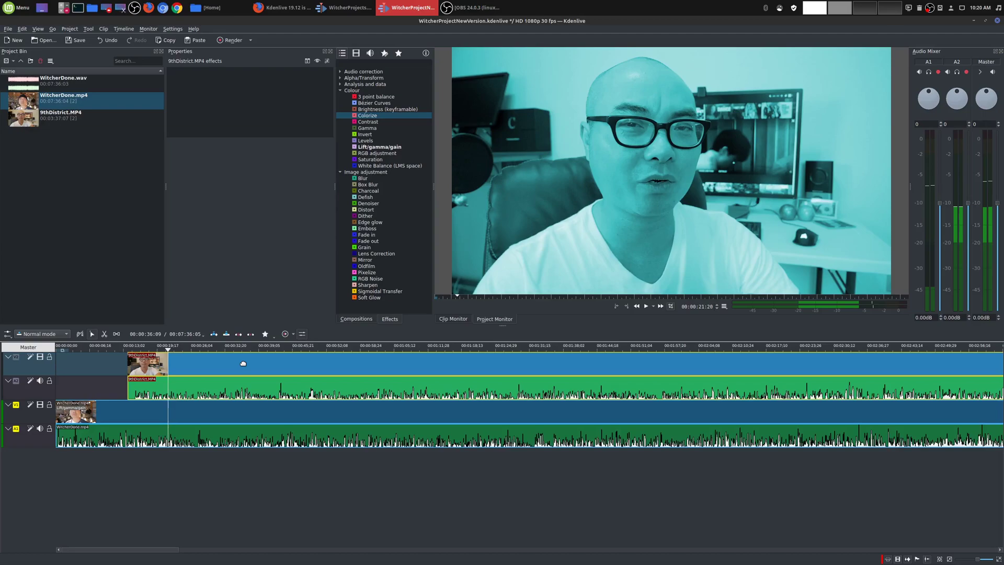
left_click(32, 347)
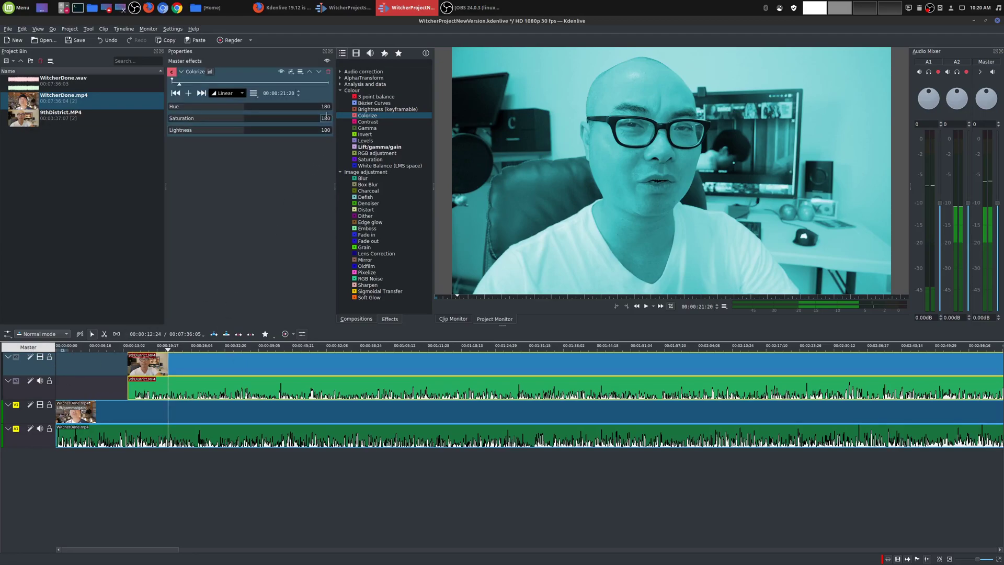
left_click(327, 72)
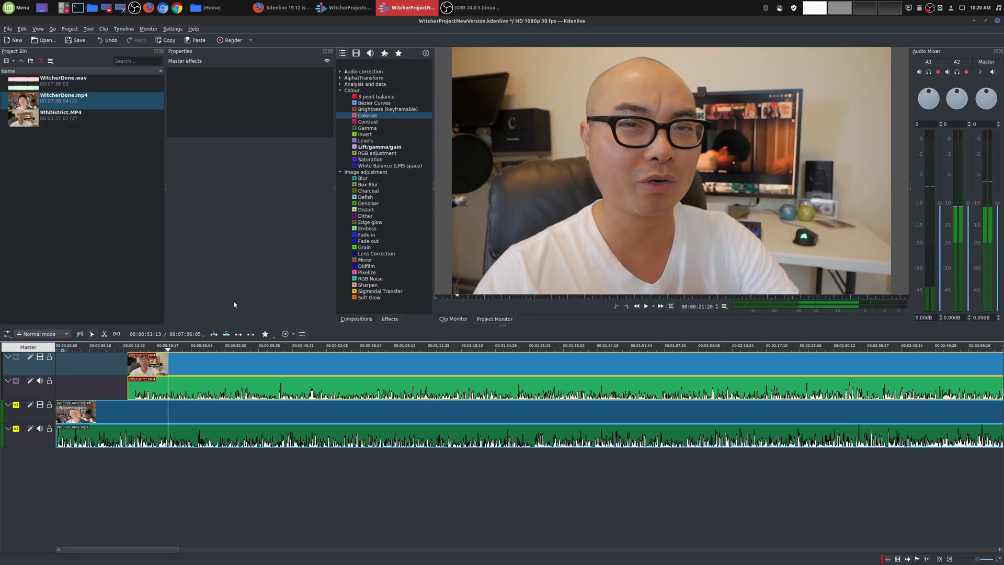
left_click(101, 415)
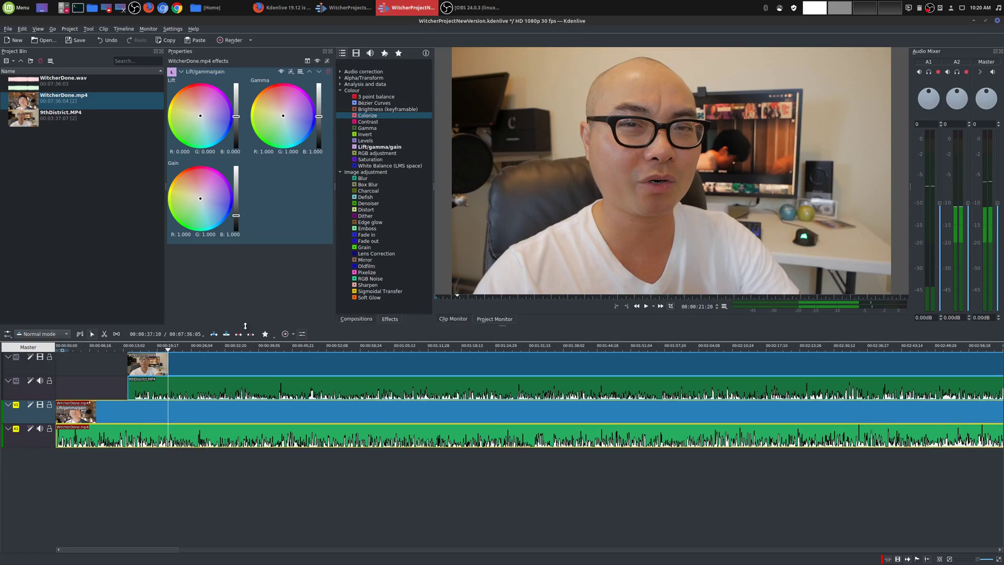
- Move the playhead to 00:00:08:26, glance at WitcherProjects, and return to WitcherProjectNewVersion
left_click(101, 351)
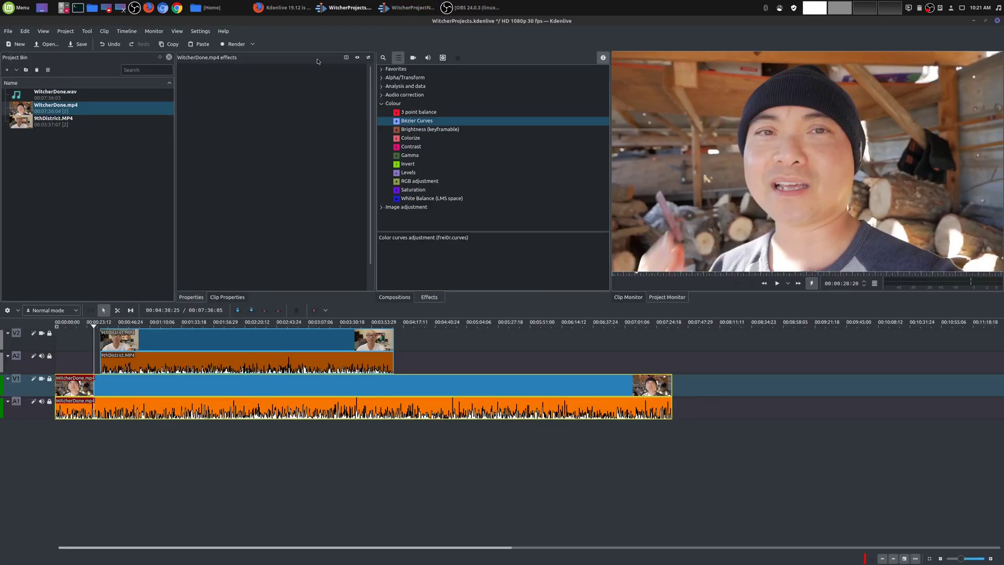
left_click(345, 8)
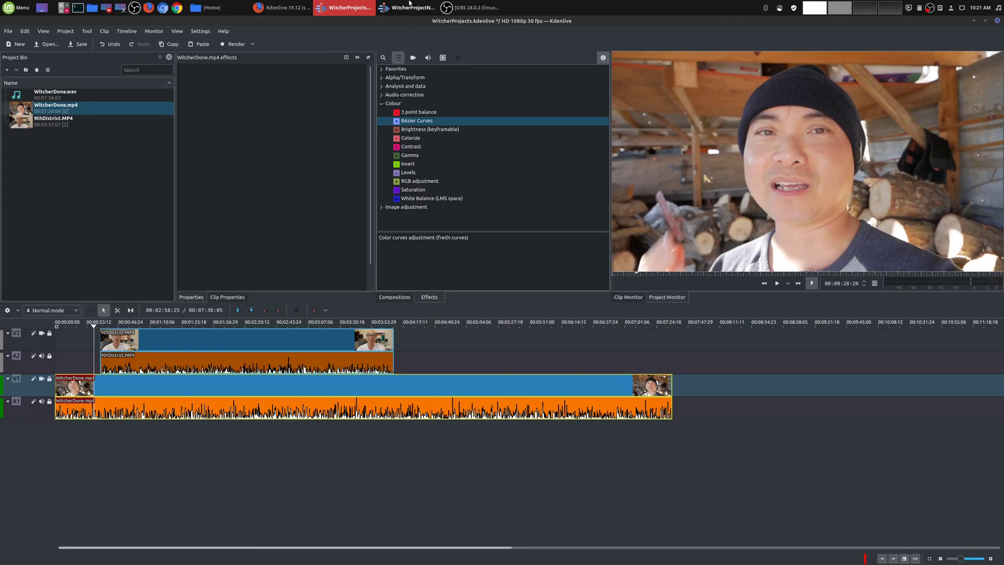
left_click(408, 7)
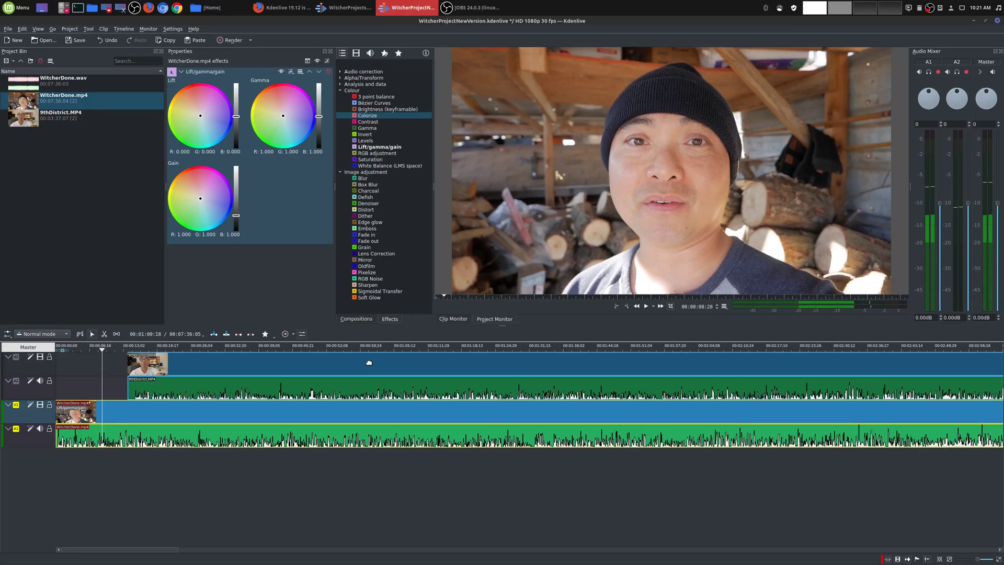
- Move the playhead to 00:00:11:01 on the timeline ruler
left_click(113, 350)
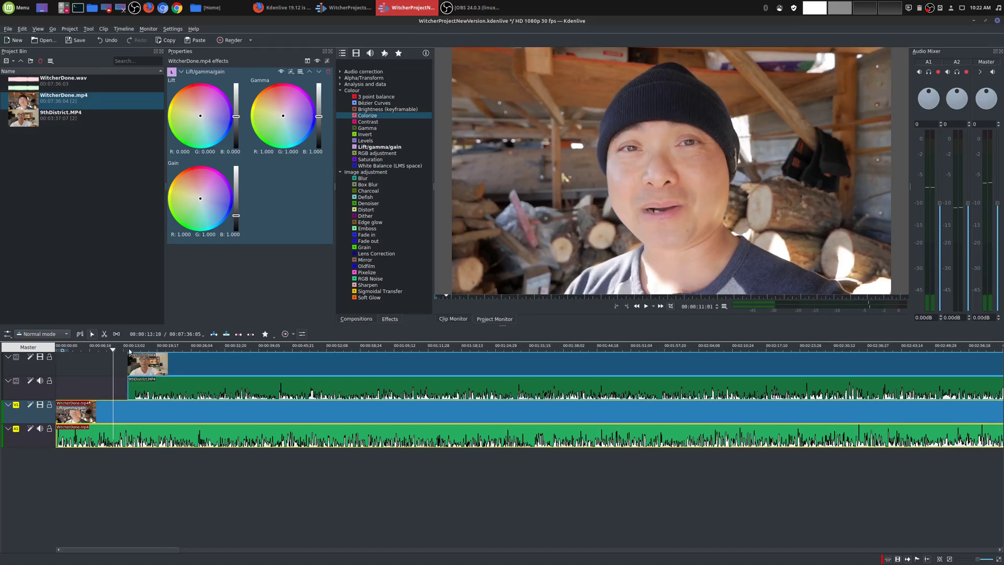